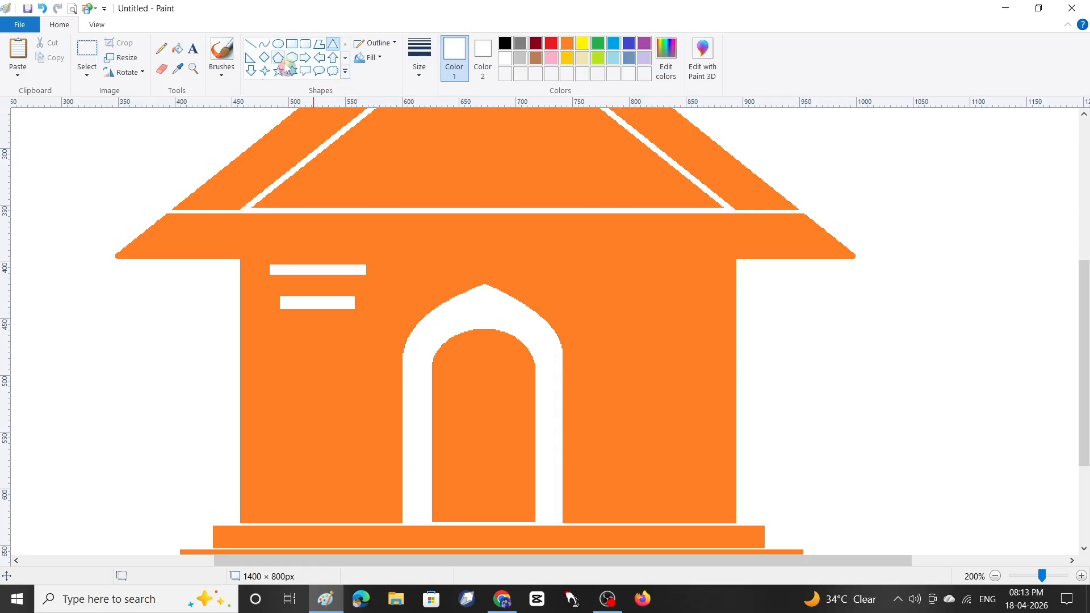
Step: Draw a short, thick orange diagonal line in the blank area beside the house's left wall and select it
{"action": "left_click", "coordinate": [345, 71]}
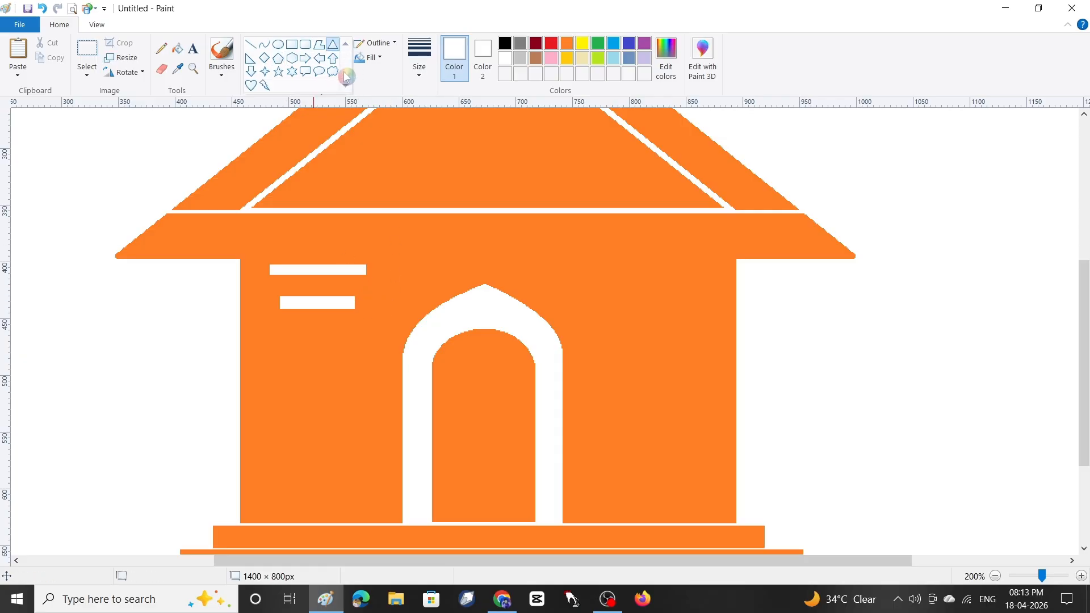
{"action": "left_click", "coordinate": [250, 43]}
{"action": "mouse_move", "coordinate": [300, 330]}
{"action": "left_mouse_down"}
{"action": "mouse_move", "coordinate": [278, 298]}
{"action": "mouse_move", "coordinate": [103, 345]}
{"action": "mouse_move", "coordinate": [127, 378]}
{"action": "left_mouse_up"}
{"action": "left_click", "coordinate": [566, 43]}
{"action": "left_click", "coordinate": [87, 54]}
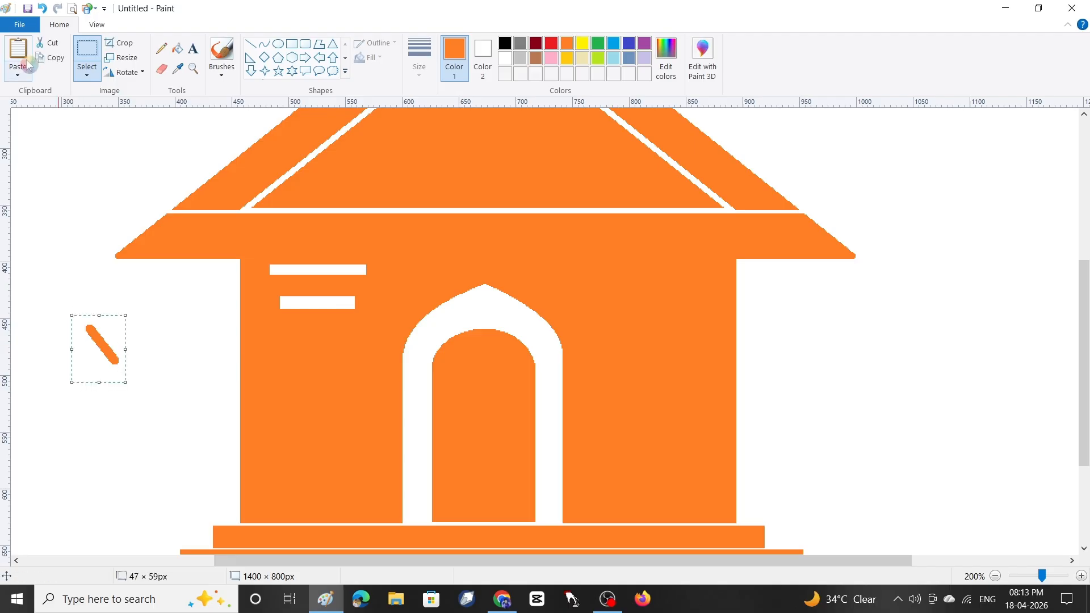
Step: Taper the lower white bar into a trapezoid by covering its left end with the diagonal line and its right end with a horizontally flipped copy
{"action": "key", "text": "ctrl+c"}
{"action": "key", "text": "ctrl+v"}
{"action": "mouse_move", "coordinate": [40, 138]}
{"action": "left_mouse_down"}
{"action": "mouse_move", "coordinate": [309, 300]}
{"action": "mouse_move", "coordinate": [348, 311]}
{"action": "left_mouse_up"}
{"action": "left_click", "coordinate": [87, 75]}
{"action": "left_click", "coordinate": [117, 200]}
{"action": "left_click", "coordinate": [135, 75]}
{"action": "left_click", "coordinate": [147, 149]}
{"action": "left_click_drag", "start_coordinate": [56, 305], "coordinate": [160, 377]}
{"action": "left_click_drag", "start_coordinate": [104, 350], "coordinate": [299, 322]}
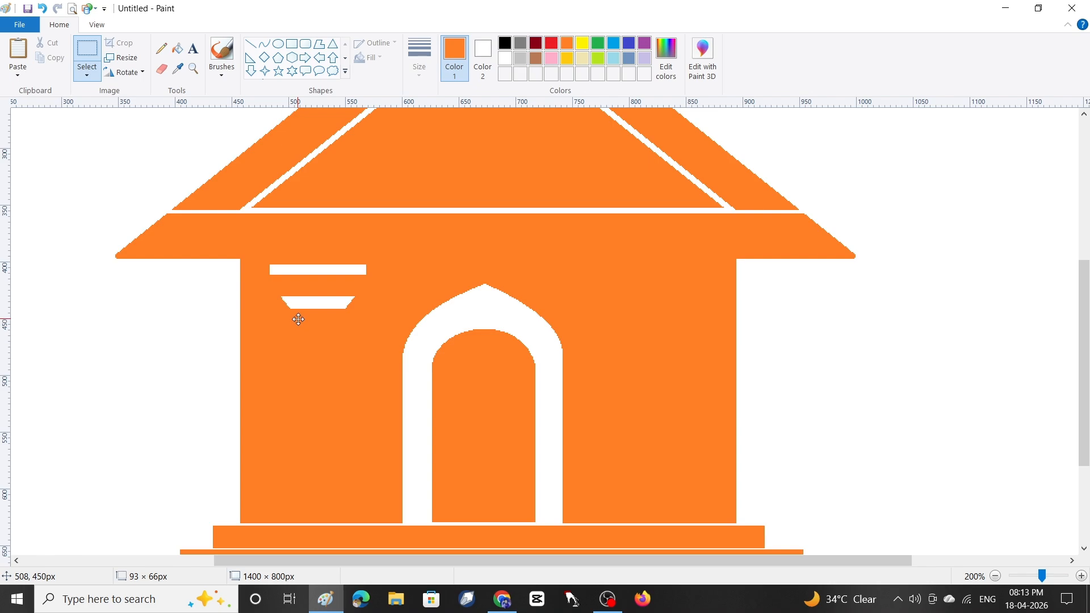
Step: With orange as the background colour, copy the white trapezoid to the bottom of the left wall and flip the copy vertically
{"action": "left_click", "coordinate": [483, 57]}
{"action": "left_click", "coordinate": [567, 43]}
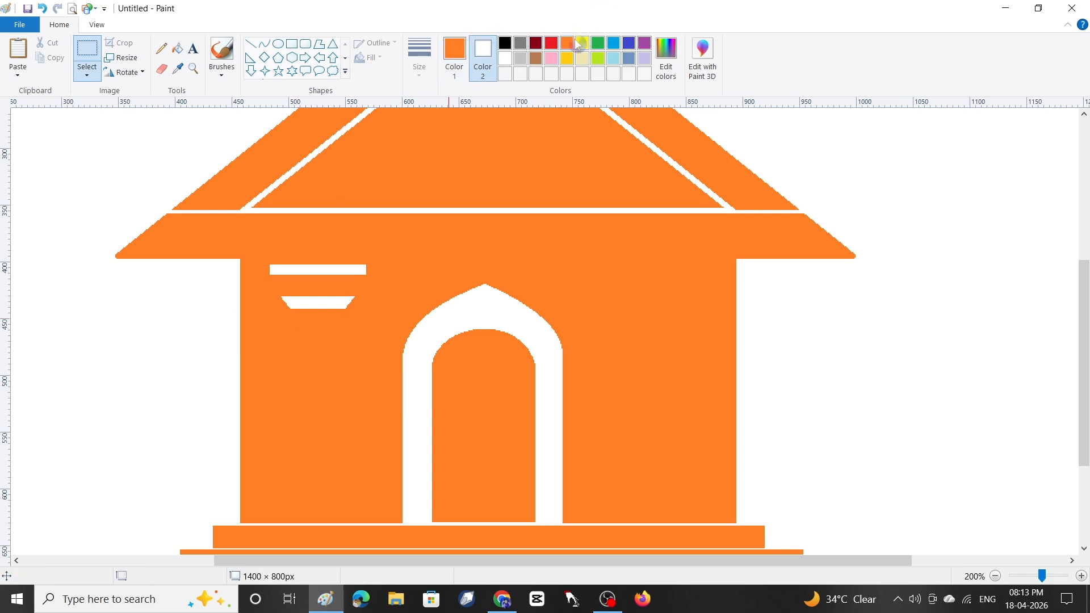
{"action": "left_click_drag", "start_coordinate": [360, 314], "coordinate": [361, 315]}
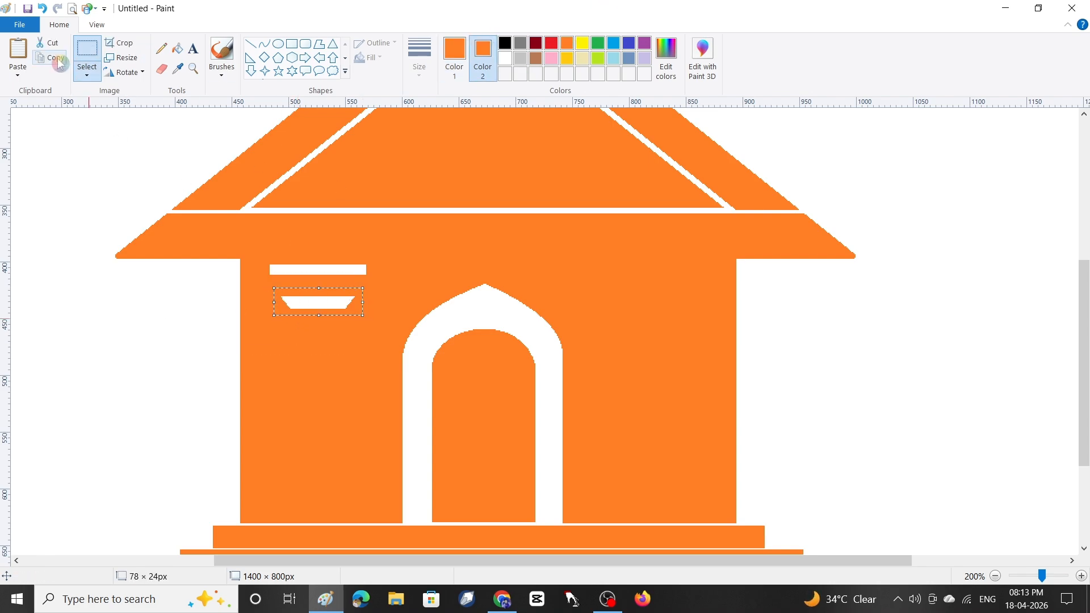
{"action": "left_click", "coordinate": [57, 60]}
{"action": "left_click", "coordinate": [19, 51]}
{"action": "left_click_drag", "start_coordinate": [52, 120], "coordinate": [324, 478]}
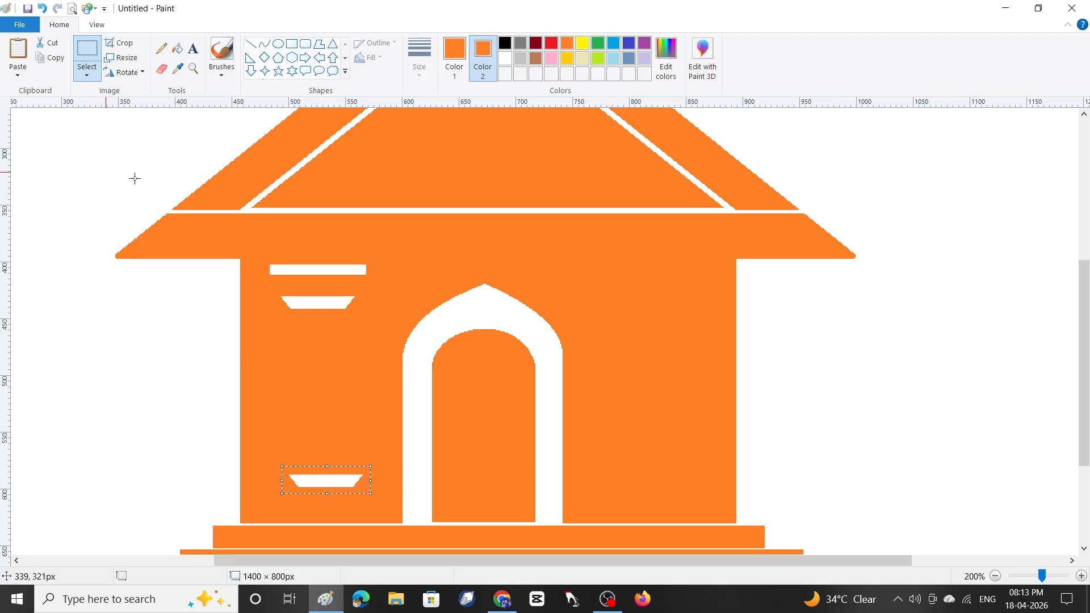
{"action": "left_click", "coordinate": [123, 72]}
{"action": "left_click", "coordinate": [145, 136]}
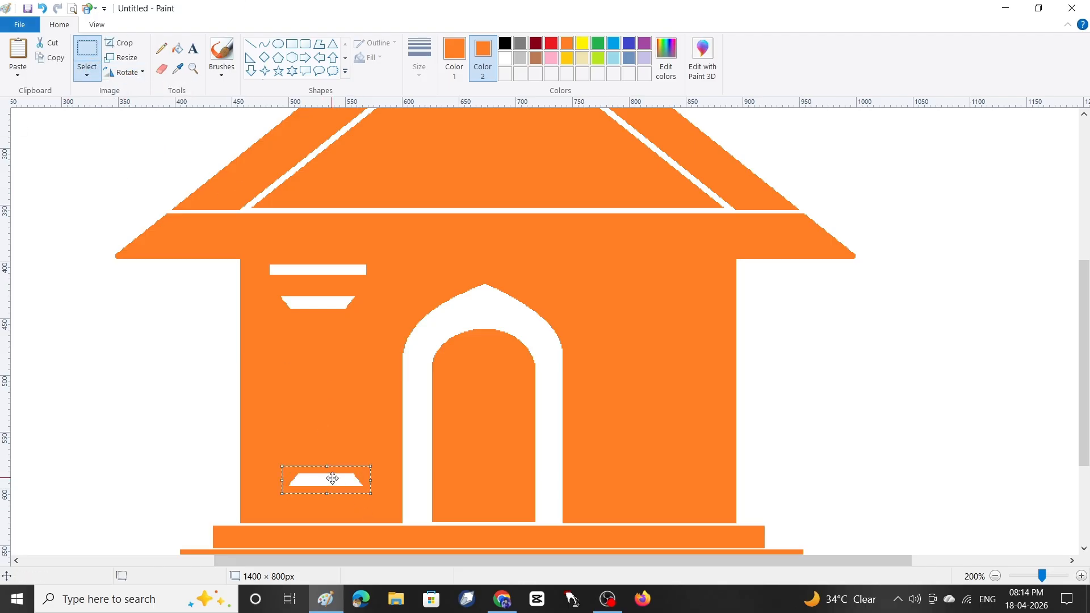
{"action": "left_click_drag", "start_coordinate": [333, 479], "coordinate": [329, 485]}
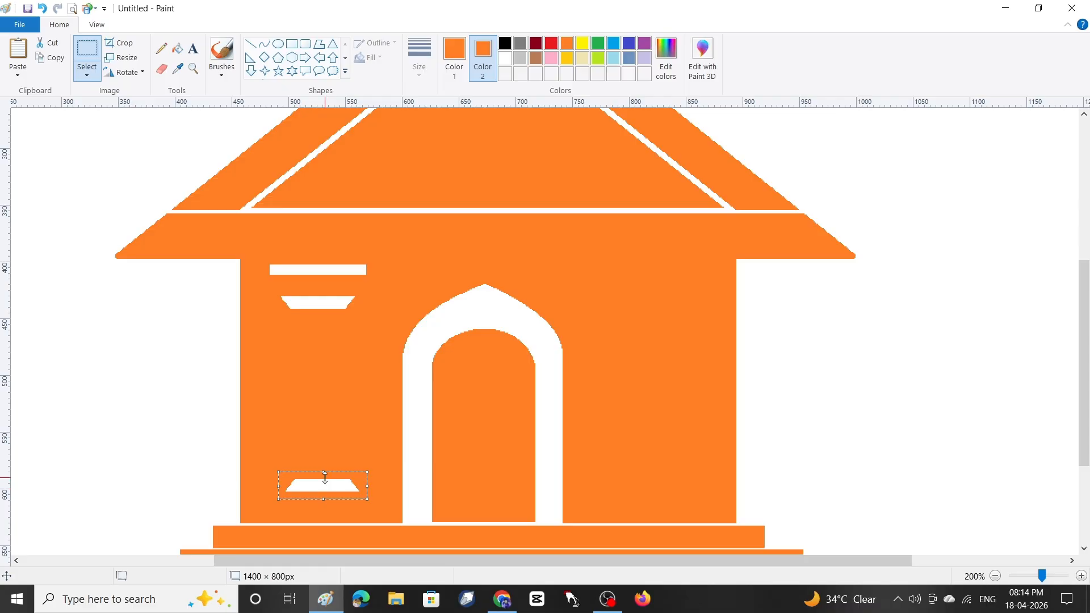
Step: Copy the upper trapezoid to just below itself and resize the copy to 50 pixels wide, keeping its aspect ratio
{"action": "left_click_drag", "start_coordinate": [274, 287], "coordinate": [361, 314]}
{"action": "left_click", "coordinate": [120, 57]}
{"action": "left_click", "coordinate": [186, 73]}
{"action": "left_click", "coordinate": [51, 58]}
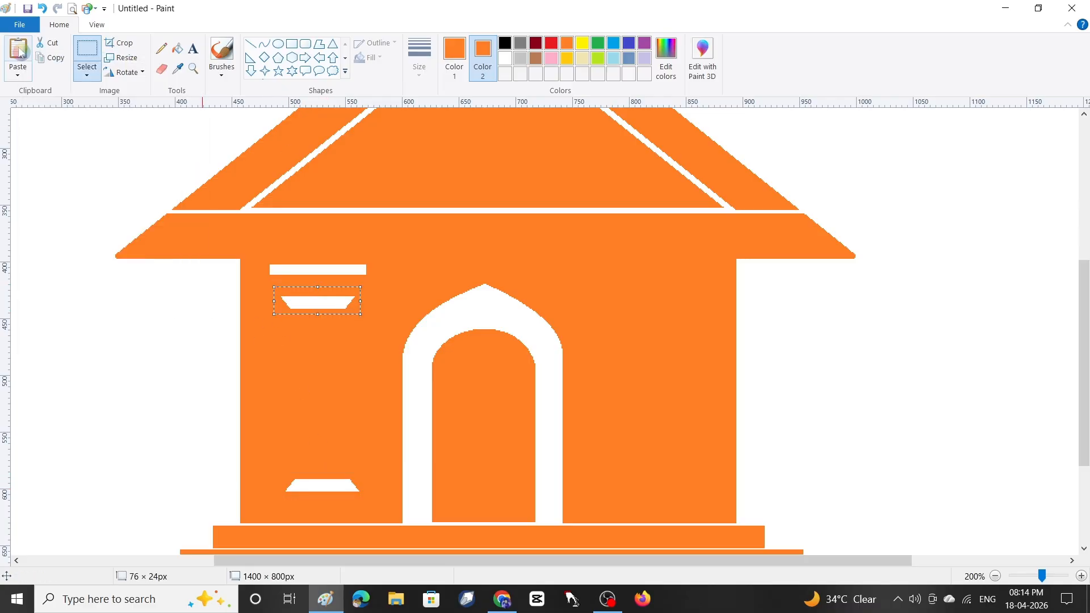
{"action": "left_click", "coordinate": [19, 51]}
{"action": "left_click_drag", "start_coordinate": [53, 125], "coordinate": [337, 348]}
{"action": "left_click", "coordinate": [126, 57]}
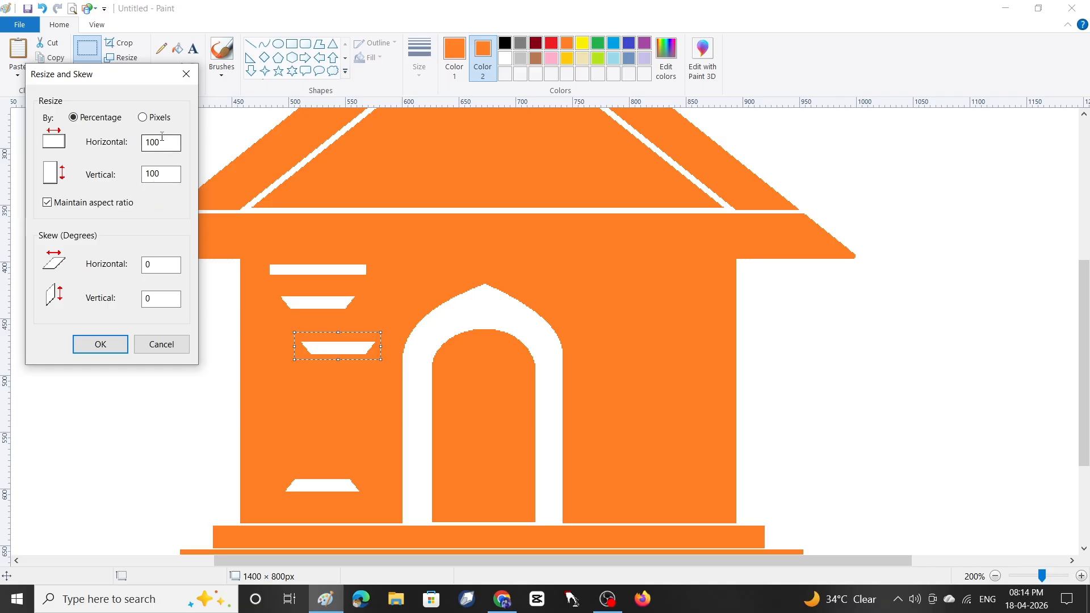
{"action": "left_click", "coordinate": [142, 117]}
{"action": "type", "text": "50"}
{"action": "key", "text": "Return"}
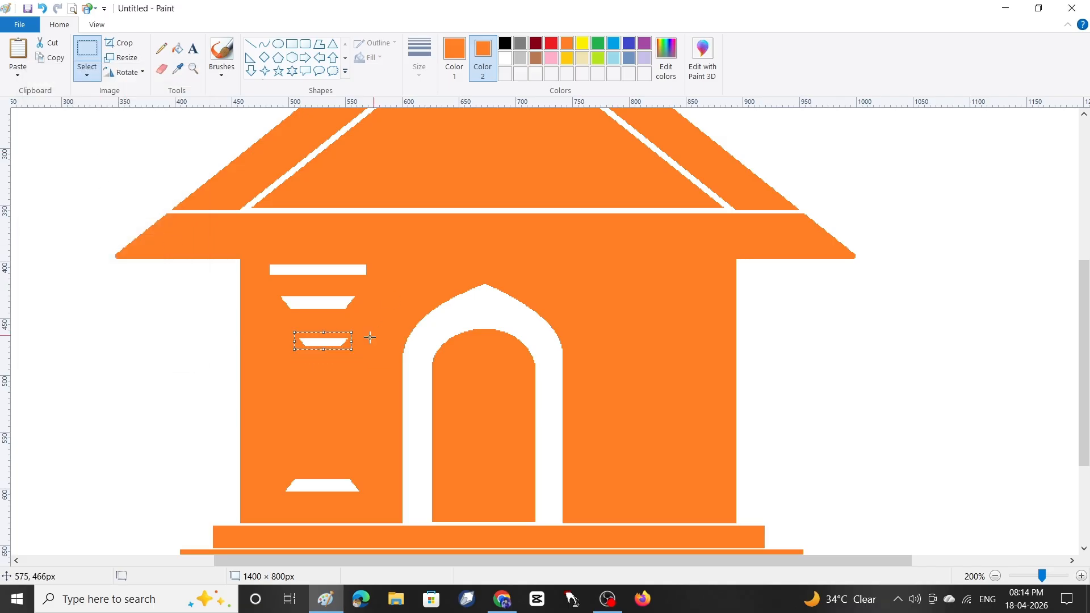
Step: Nudge the small trapezoid up and slightly left until it sits centred just beneath the upper trapezoid
{"action": "key", "text": "Up"}
{"action": "key", "text": "Up"}
{"action": "key", "text": "Up"}
{"action": "key", "text": "Up"}
{"action": "key", "text": "Up"}
{"action": "key", "text": "Up"}
{"action": "key", "text": "Up"}
{"action": "key", "text": "Up"}
{"action": "key", "text": "Up"}
{"action": "key", "text": "Up"}
{"action": "key", "text": "Up"}
{"action": "key", "text": "Up"}
{"action": "key", "text": "Up"}
{"action": "key", "text": "Up"}
{"action": "key", "text": "Left"}
{"action": "key", "text": "Left"}
{"action": "key", "text": "Left"}
{"action": "key", "text": "Up"}
{"action": "key", "text": "Up"}
{"action": "key", "text": "Up"}
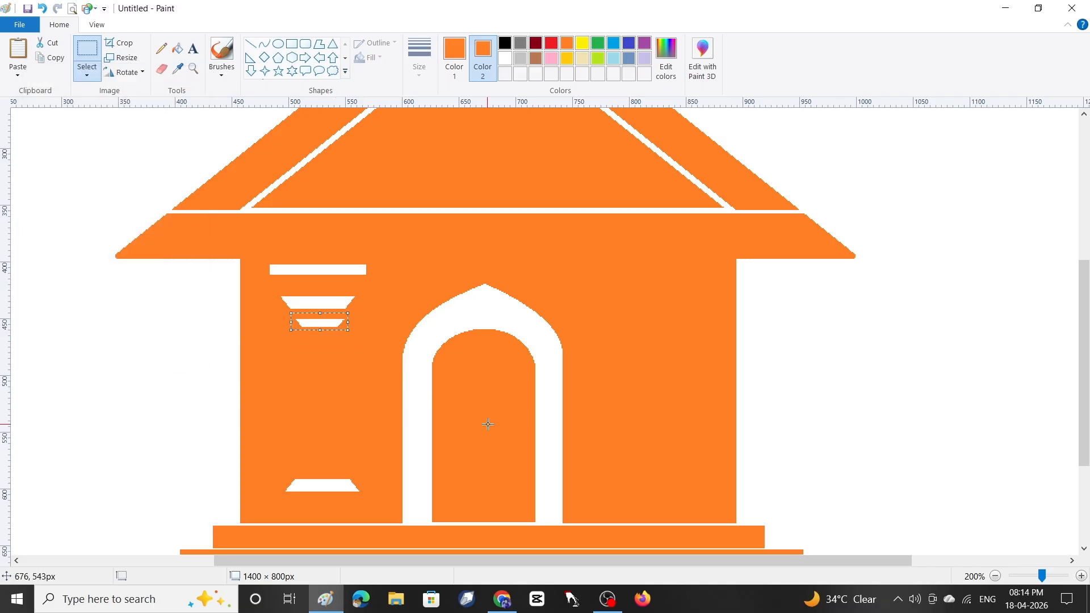
{"action": "key", "text": "Up"}
{"action": "key", "text": "Up"}
{"action": "key", "text": "Up"}
{"action": "key", "text": "Left"}
{"action": "key", "text": "Left"}
{"action": "key", "text": "Right"}
{"action": "key", "text": "Right"}
{"action": "key", "text": "Down"}
{"action": "key", "text": "Down"}
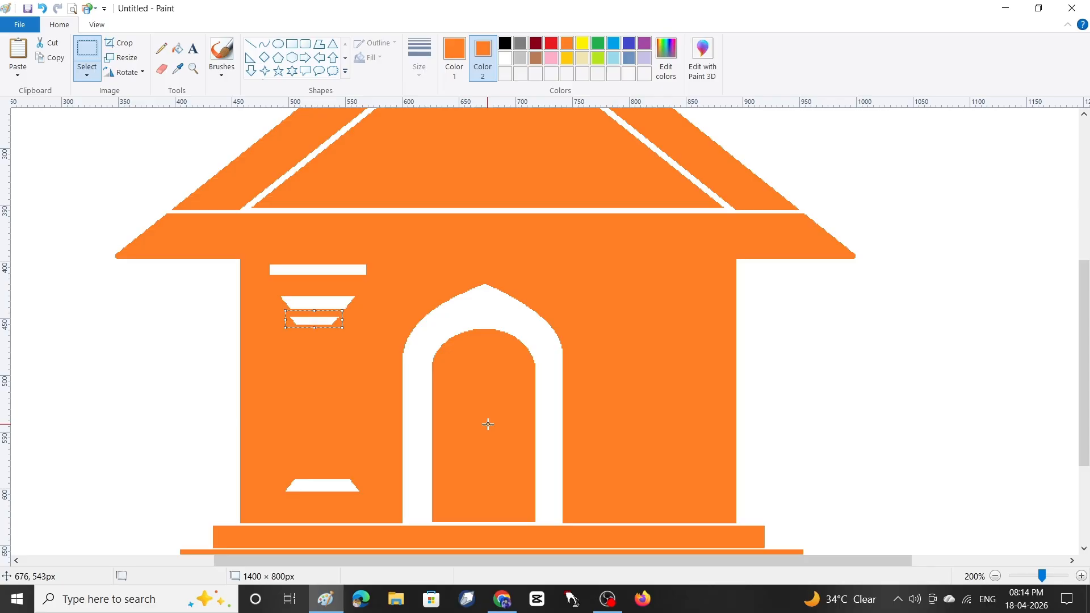
Step: Flip the small trapezoid so its narrow side faces up, and nudge it slightly down from the upper trapezoid
{"action": "left_click", "coordinate": [87, 75]}
{"action": "left_click", "coordinate": [145, 151]}
{"action": "left_click_drag", "start_coordinate": [314, 333], "coordinate": [315, 334]}
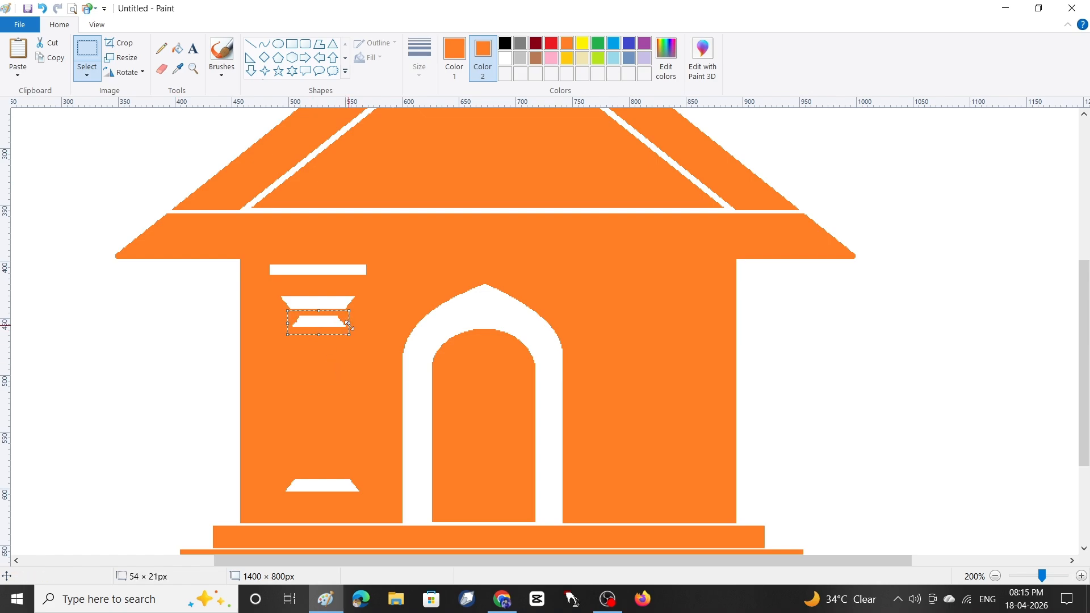
{"action": "key", "text": "Up"}
{"action": "key", "text": "Down"}
{"action": "key", "text": "Down"}
{"action": "key", "text": "Down"}
{"action": "key", "text": "Down"}
{"action": "key", "text": "Down"}
{"action": "key", "text": "Down"}
{"action": "key", "text": "Down"}
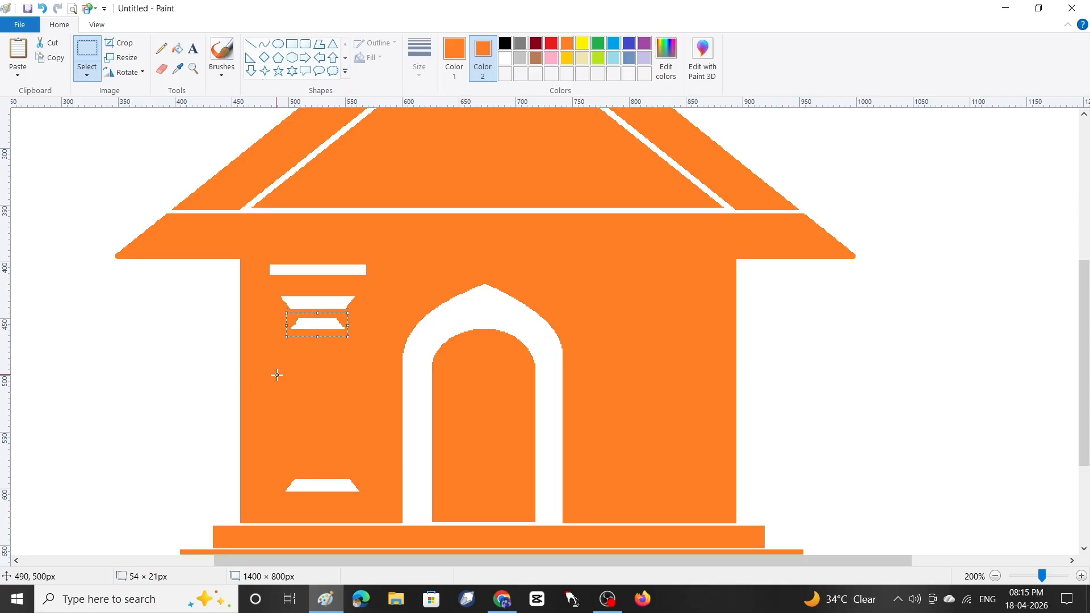
Step: Move the two upper trapezoids together up and slightly left, closer to the white bar above them
{"action": "key", "text": "Up"}
{"action": "key", "text": "Up"}
{"action": "key", "text": "Up"}
{"action": "key", "text": "Up"}
{"action": "key", "text": "Up"}
{"action": "key", "text": "Up"}
{"action": "key", "text": "Left"}
{"action": "key", "text": "Left"}
{"action": "key", "text": "Left"}
{"action": "key", "text": "Up"}
{"action": "key", "text": "Up"}
{"action": "key", "text": "Up"}
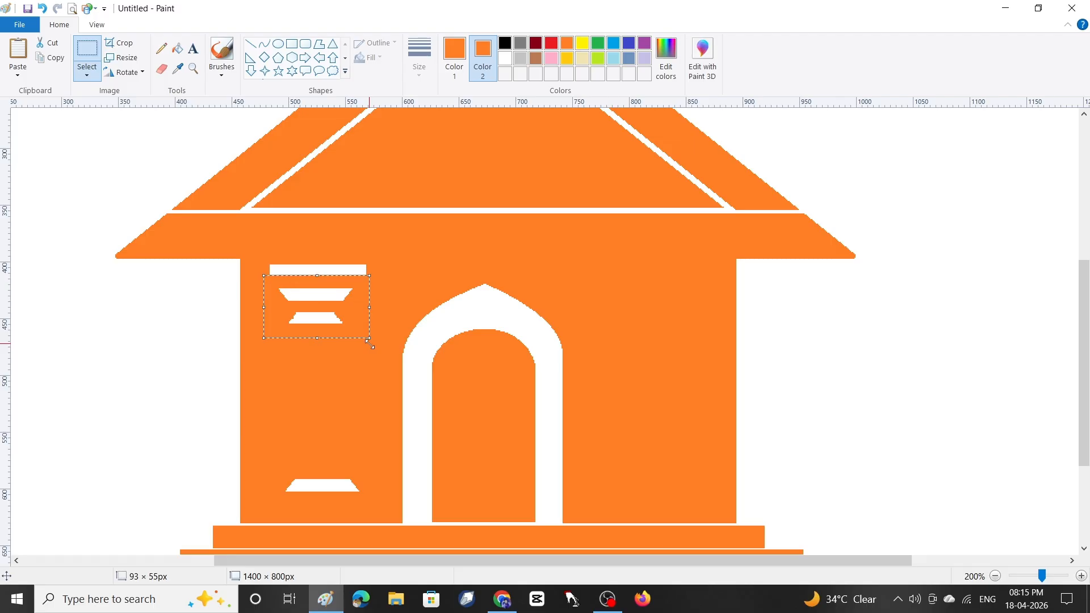
{"action": "left_click", "coordinate": [323, 406]}
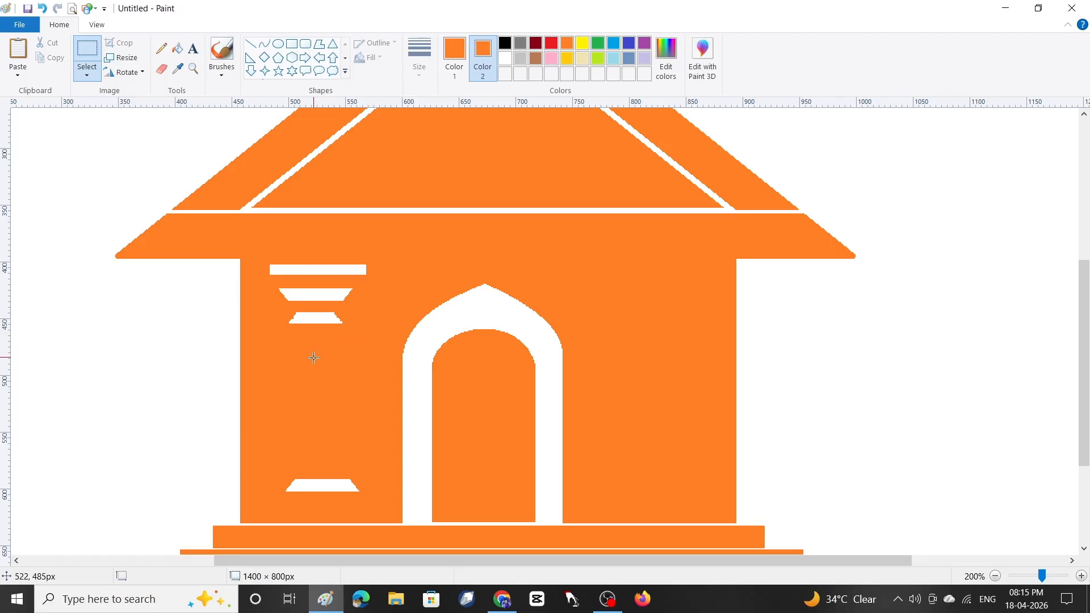
Step: Copy the bottom trapezoid to just above itself and flip the copy vertically to mirror it
{"action": "left_click_drag", "start_coordinate": [276, 469], "coordinate": [366, 509]}
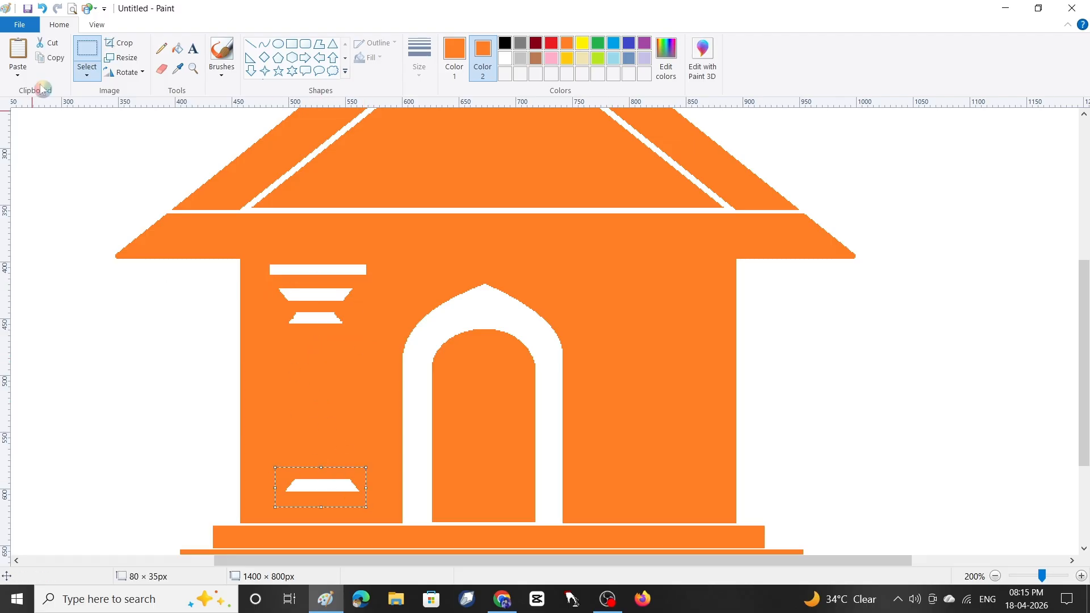
{"action": "left_click", "coordinate": [61, 58]}
{"action": "left_click", "coordinate": [19, 52]}
{"action": "left_click_drag", "start_coordinate": [47, 136], "coordinate": [332, 459]}
{"action": "left_click", "coordinate": [130, 80]}
{"action": "left_click", "coordinate": [137, 139]}
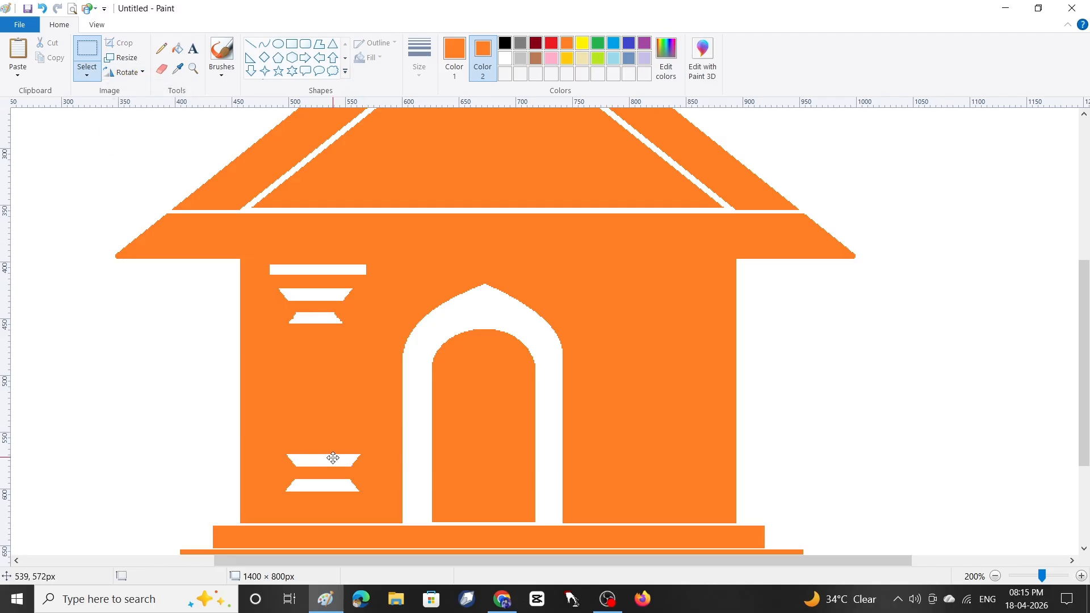
Step: Draw two thick white vertical lines about 107 px long between the small upper trapezoid and the lower pair as the pillar shaft
{"action": "left_click", "coordinate": [251, 44]}
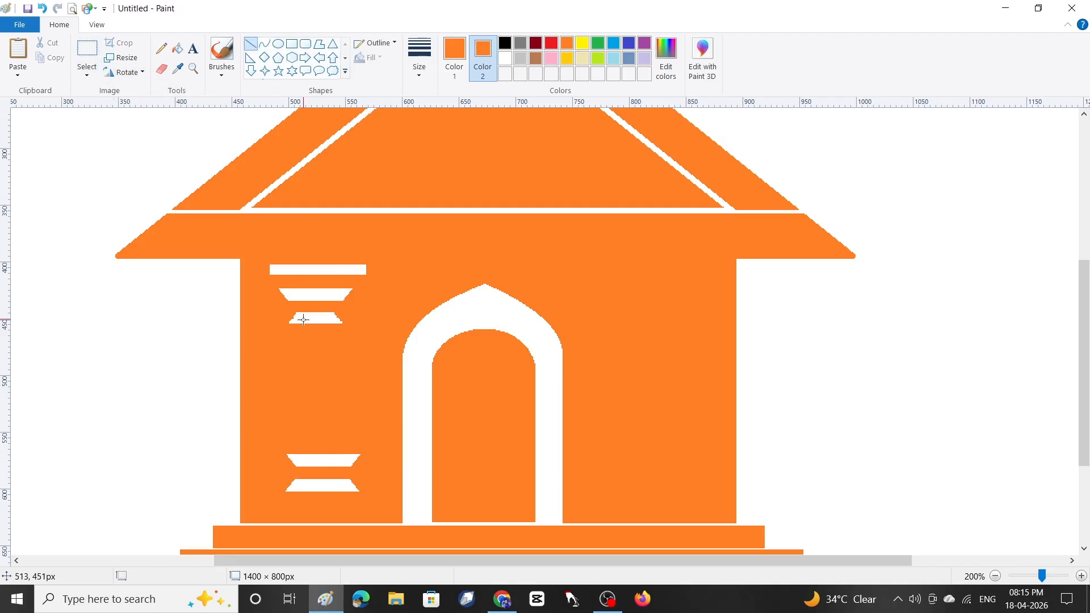
{"action": "left_click", "coordinate": [454, 57]}
{"action": "left_click", "coordinate": [505, 58]}
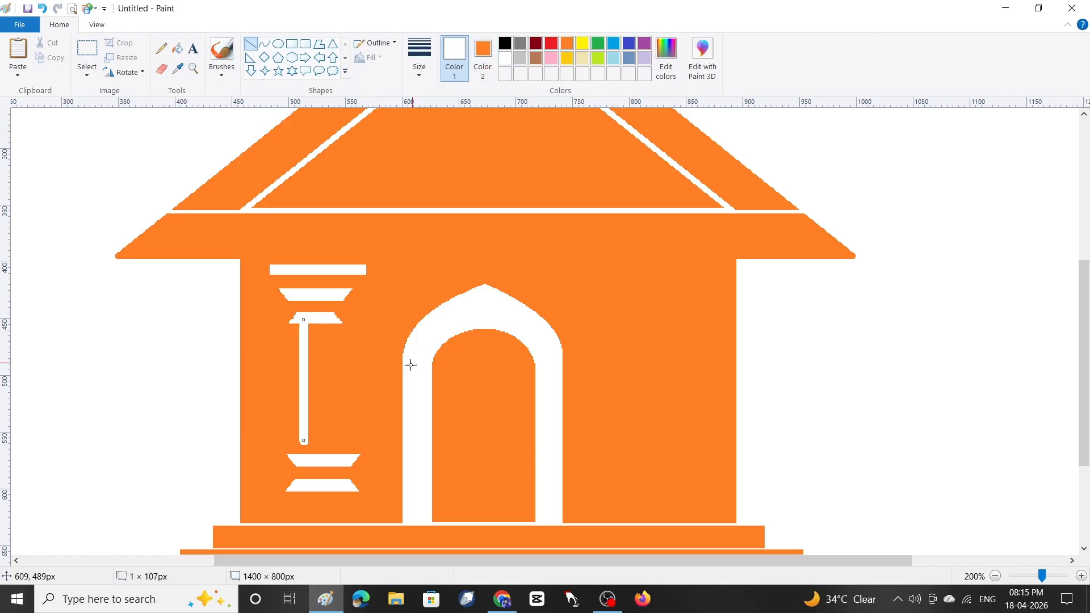
{"action": "key", "text": "ctrl+z"}
{"action": "left_click_drag", "start_coordinate": [332, 329], "coordinate": [336, 434]}
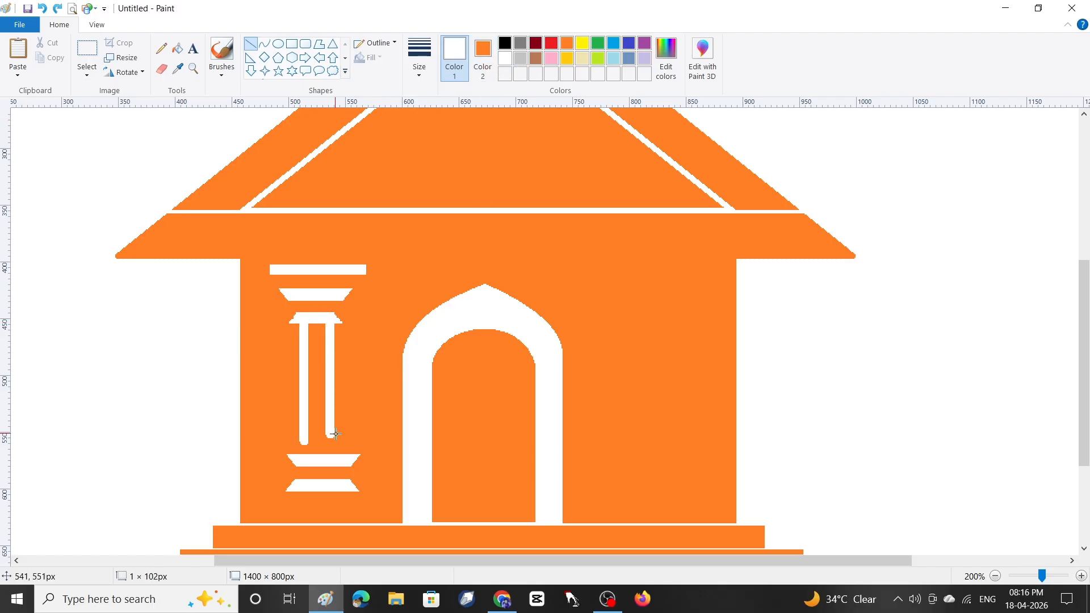
{"action": "left_click", "coordinate": [378, 339]}
Step: Move the two bottom trapezoids together slightly left to centre them under the pillar shaft
{"action": "left_click", "coordinate": [85, 52]}
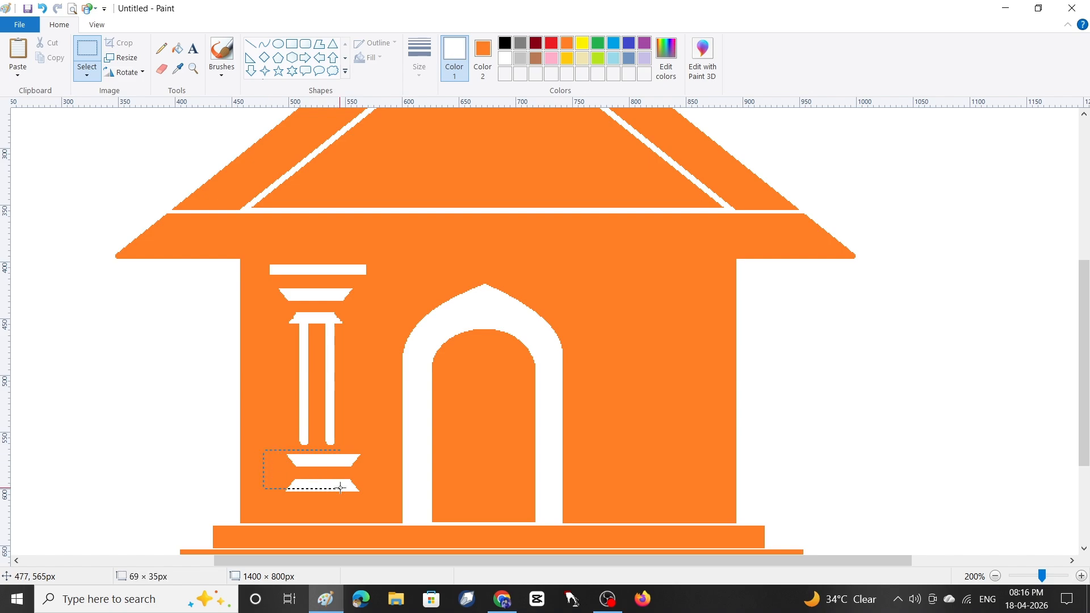
{"action": "left_click_drag", "start_coordinate": [344, 479], "coordinate": [339, 478]}
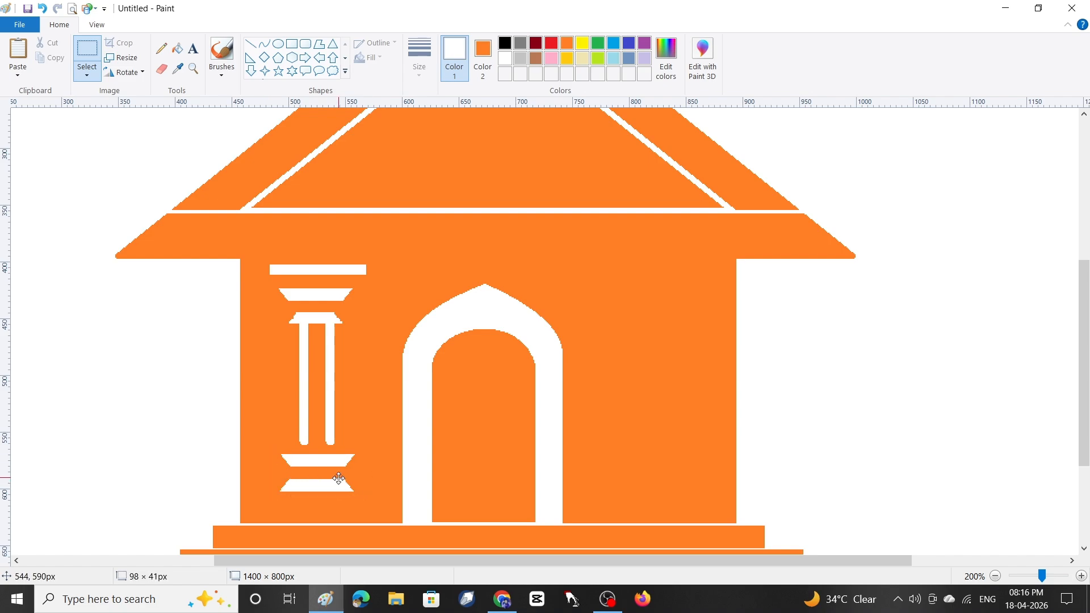
{"action": "left_click", "coordinate": [365, 389]}
Step: Copy the whole white pillar and place the copy on the wall to the right of the arched door, level with the original
{"action": "left_click_drag", "start_coordinate": [255, 248], "coordinate": [377, 507]}
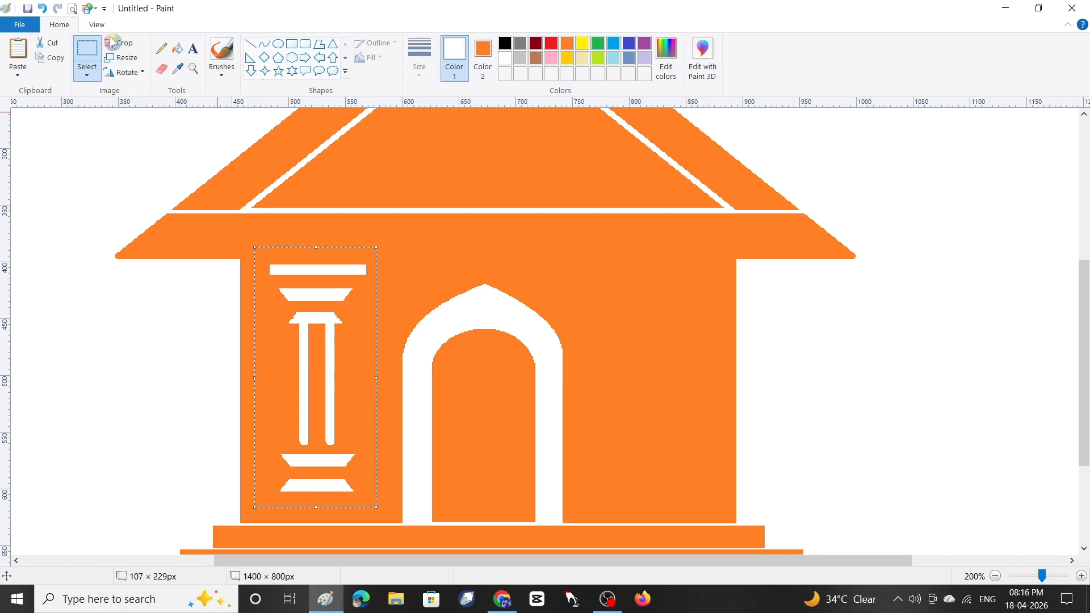
{"action": "left_click", "coordinate": [56, 59]}
{"action": "left_click", "coordinate": [19, 53]}
{"action": "left_click_drag", "start_coordinate": [49, 182], "coordinate": [628, 320]}
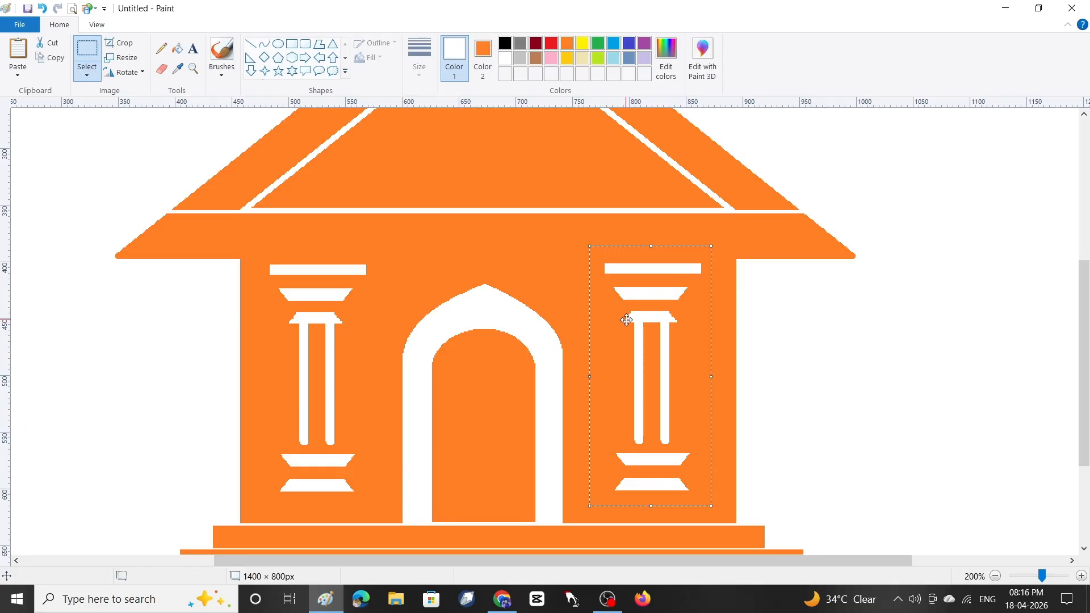
{"action": "left_click", "coordinate": [823, 298]}
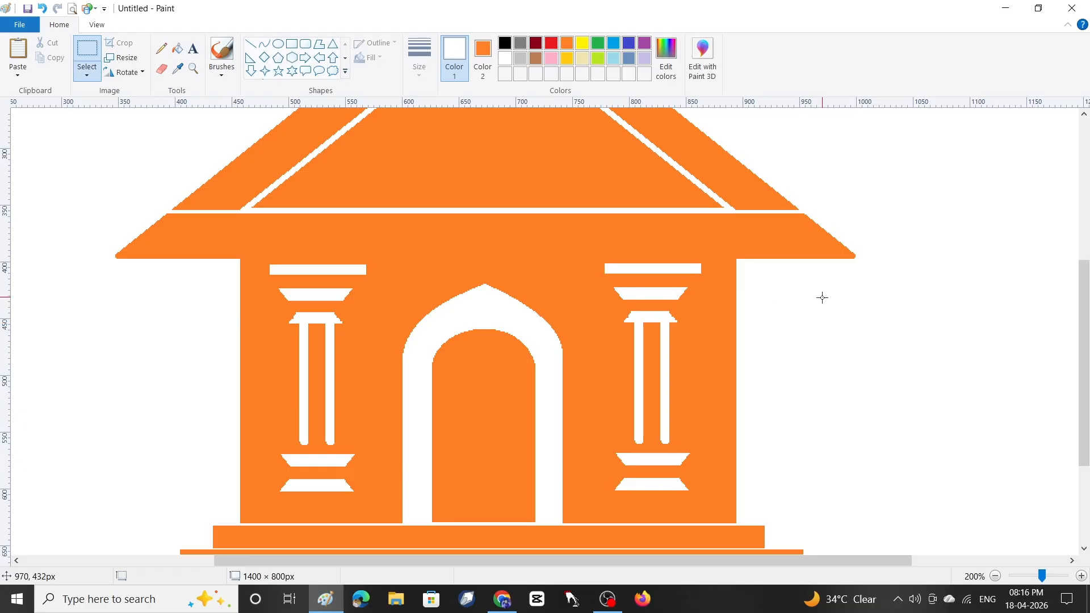
Step: Set the drawing colour to orange and the line size to the second thinnest, and undo a trial curve under the left eave
{"action": "left_click", "coordinate": [264, 43]}
{"action": "left_click", "coordinate": [566, 44]}
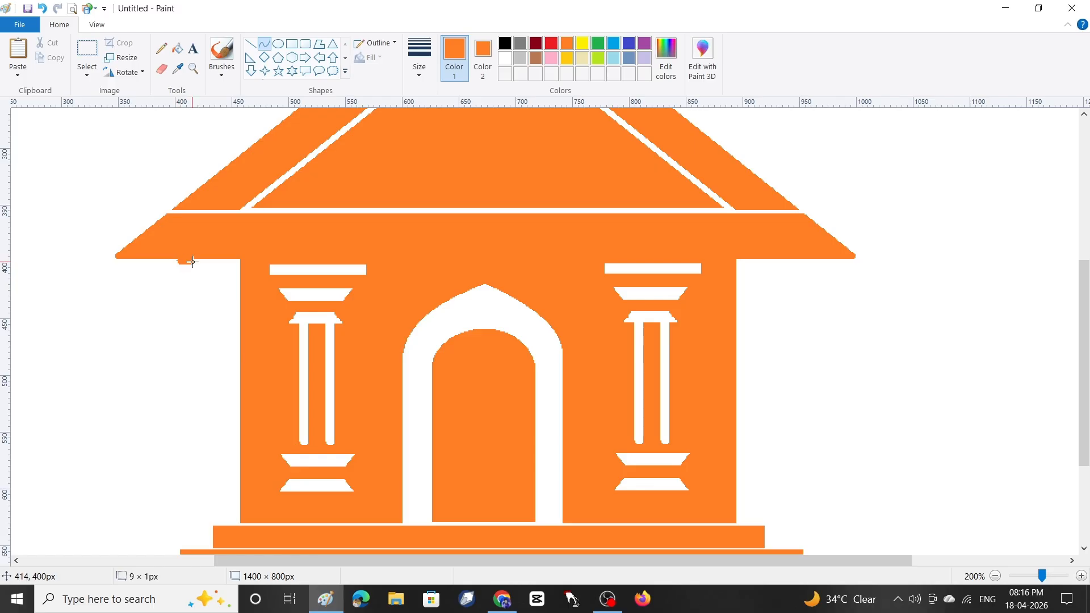
{"action": "left_click_drag", "start_coordinate": [192, 262], "coordinate": [220, 262]}
{"action": "left_click", "coordinate": [419, 62]}
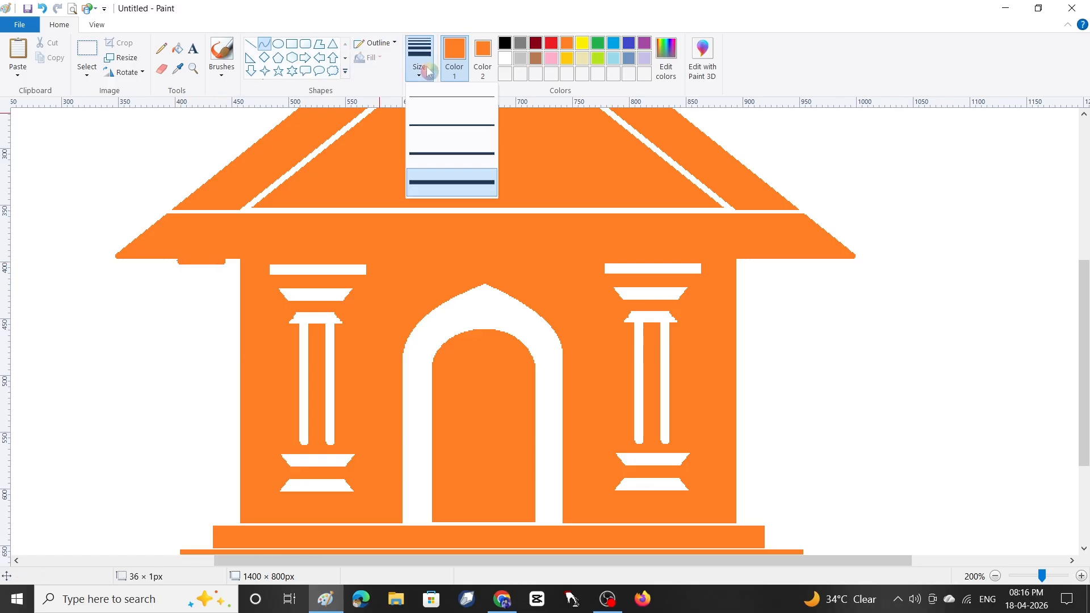
{"action": "left_click", "coordinate": [419, 85]}
{"action": "left_click", "coordinate": [422, 74]}
{"action": "left_click", "coordinate": [423, 126]}
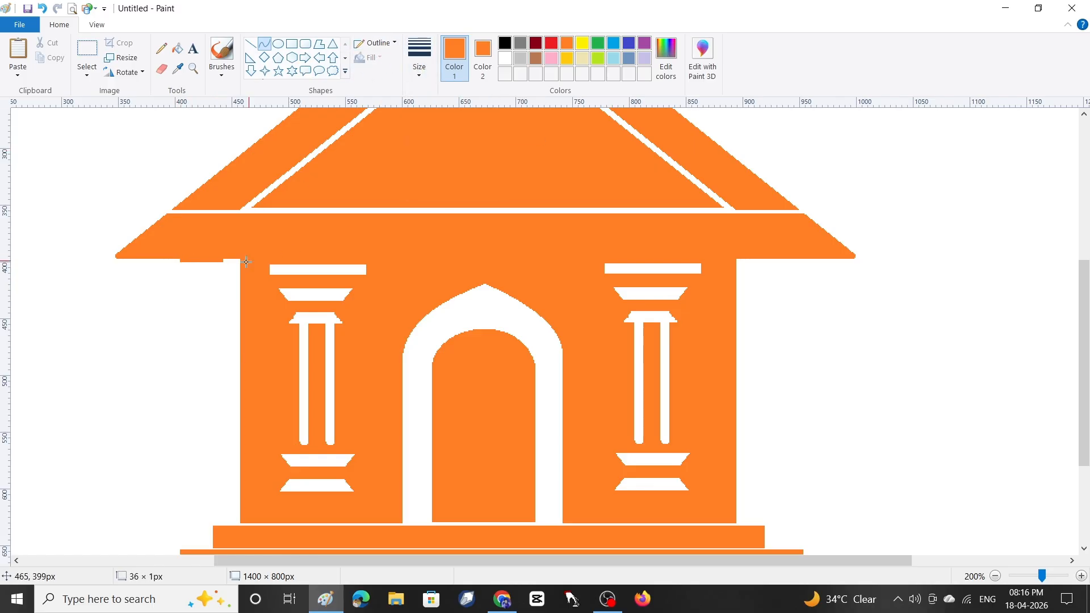
{"action": "left_click_drag", "start_coordinate": [195, 260], "coordinate": [191, 334]}
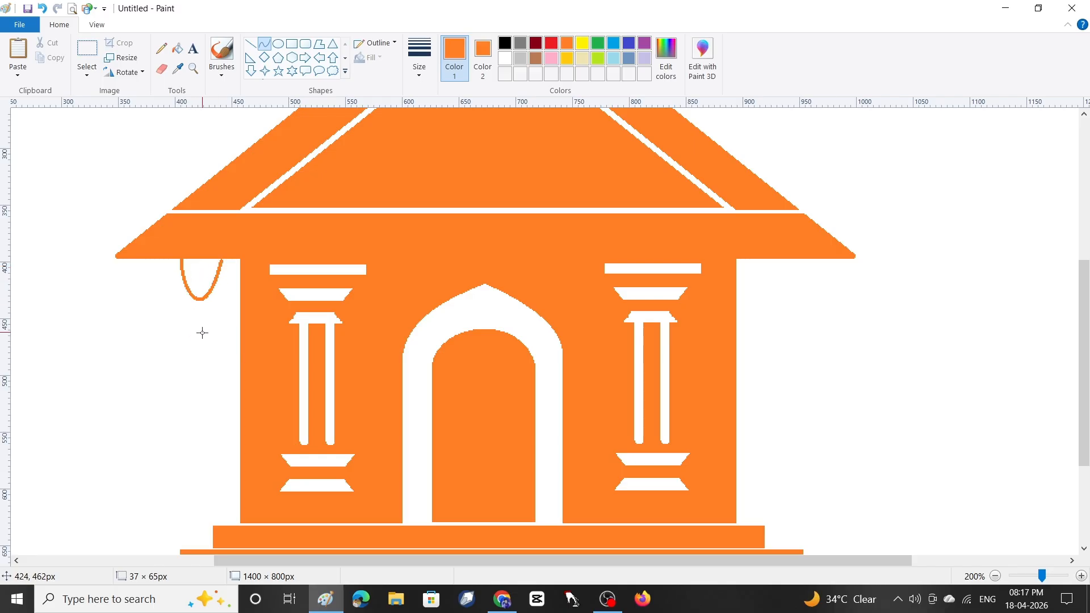
{"action": "key", "text": "ctrl+z"}
Step: Draw a thin orange U-shaped curve in the blank area below the left eave
{"action": "mouse_move", "coordinate": [190, 260]}
{"action": "left_mouse_down"}
{"action": "mouse_move", "coordinate": [205, 260]}
{"action": "mouse_move", "coordinate": [195, 286]}
{"action": "mouse_move", "coordinate": [176, 292]}
{"action": "mouse_move", "coordinate": [240, 299]}
{"action": "mouse_move", "coordinate": [160, 335]}
{"action": "mouse_move", "coordinate": [160, 302]}
{"action": "mouse_move", "coordinate": [174, 338]}
{"action": "mouse_move", "coordinate": [196, 347]}
{"action": "left_mouse_up"}
{"action": "left_click", "coordinate": [212, 281]}
Step: With white as the background colour, move the U-shaped curve up so that it hangs from the left eave
{"action": "left_click", "coordinate": [90, 55]}
{"action": "mouse_move", "coordinate": [165, 327]}
{"action": "left_mouse_down"}
{"action": "mouse_move", "coordinate": [195, 306]}
{"action": "mouse_move", "coordinate": [165, 327]}
{"action": "left_mouse_up"}
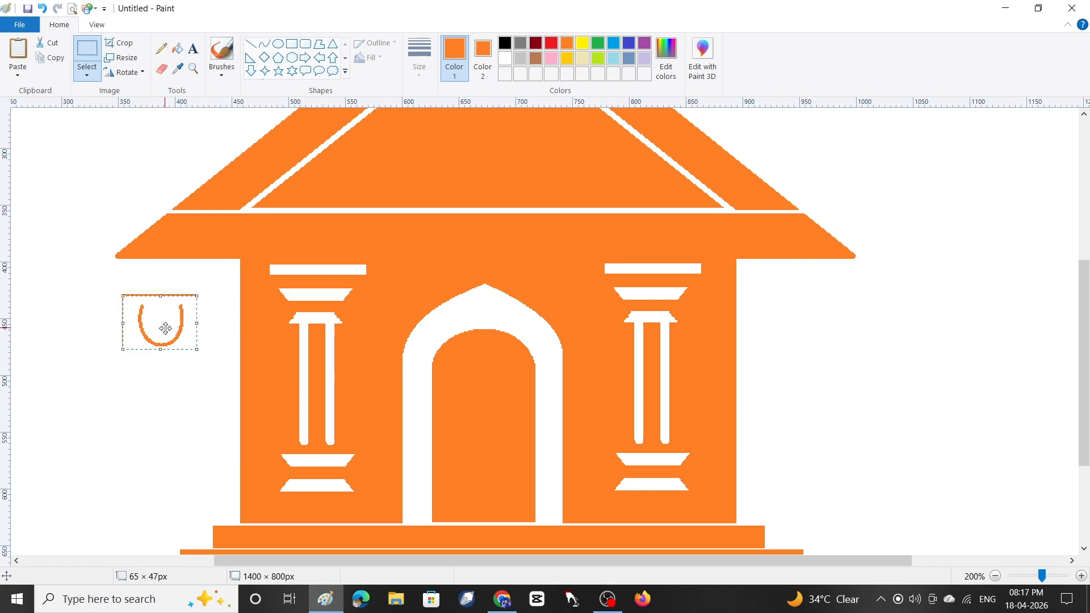
{"action": "key", "text": "ctrl+z"}
{"action": "left_click_drag", "start_coordinate": [123, 288], "coordinate": [209, 349]}
{"action": "left_click", "coordinate": [483, 56]}
{"action": "left_click", "coordinate": [505, 58]}
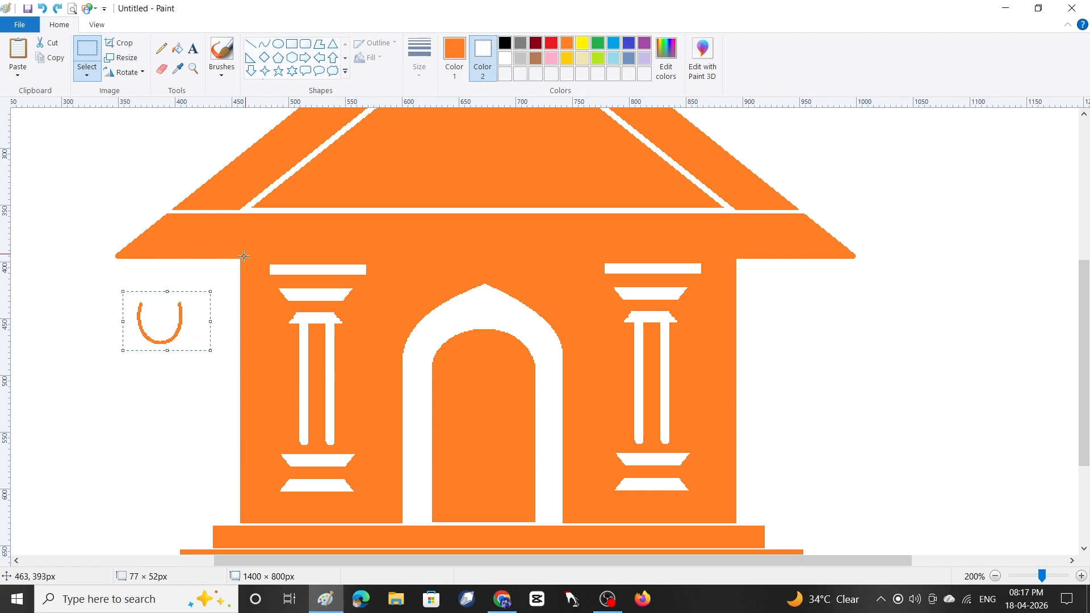
{"action": "left_click_drag", "start_coordinate": [166, 312], "coordinate": [215, 264]}
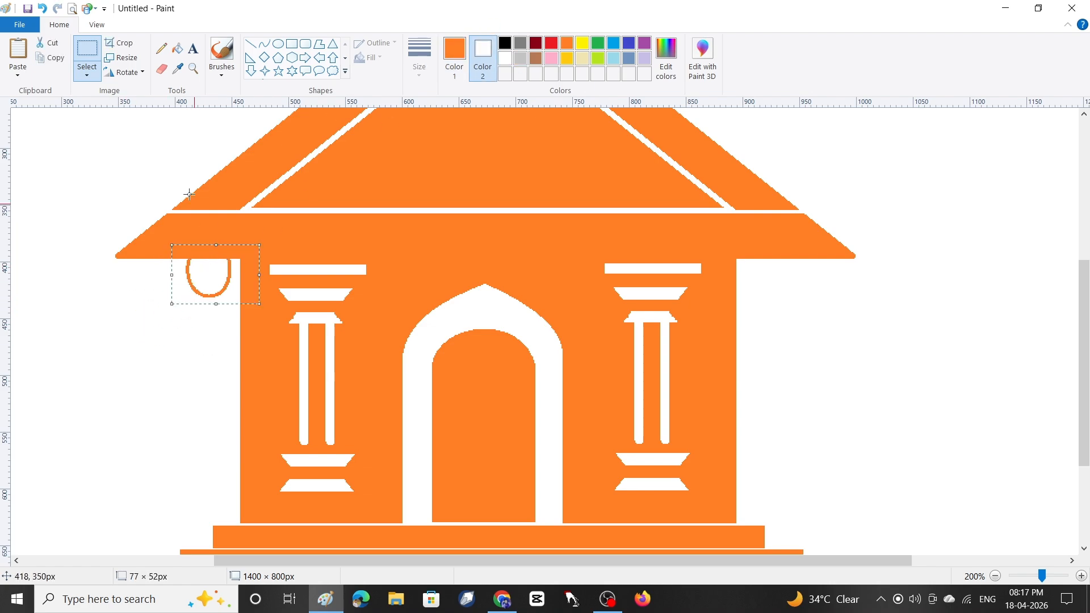
Step: Copy the hanging U-shaped curve and place the copy under the right eave beside the wall
{"action": "left_click", "coordinate": [55, 59]}
{"action": "left_click", "coordinate": [18, 51]}
{"action": "left_click_drag", "start_coordinate": [58, 129], "coordinate": [773, 266]}
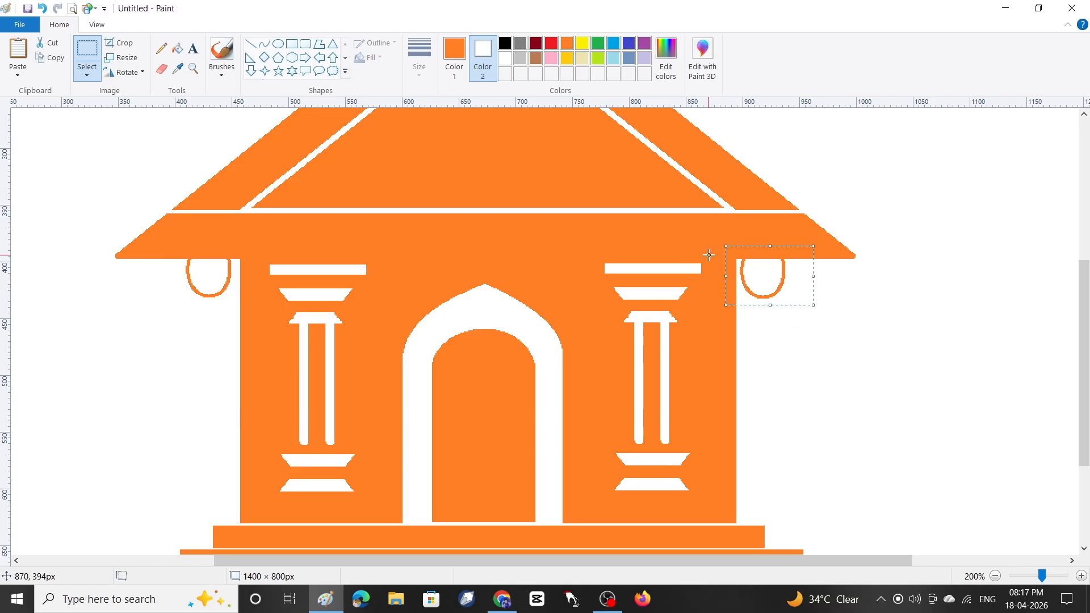
Step: Undo the placement of the copied U-shaped curve and paste it again so that it hangs from the right eave beside the wall
{"action": "left_click_drag", "start_coordinate": [784, 282], "coordinate": [785, 277]}
{"action": "left_click", "coordinate": [1002, 299]}
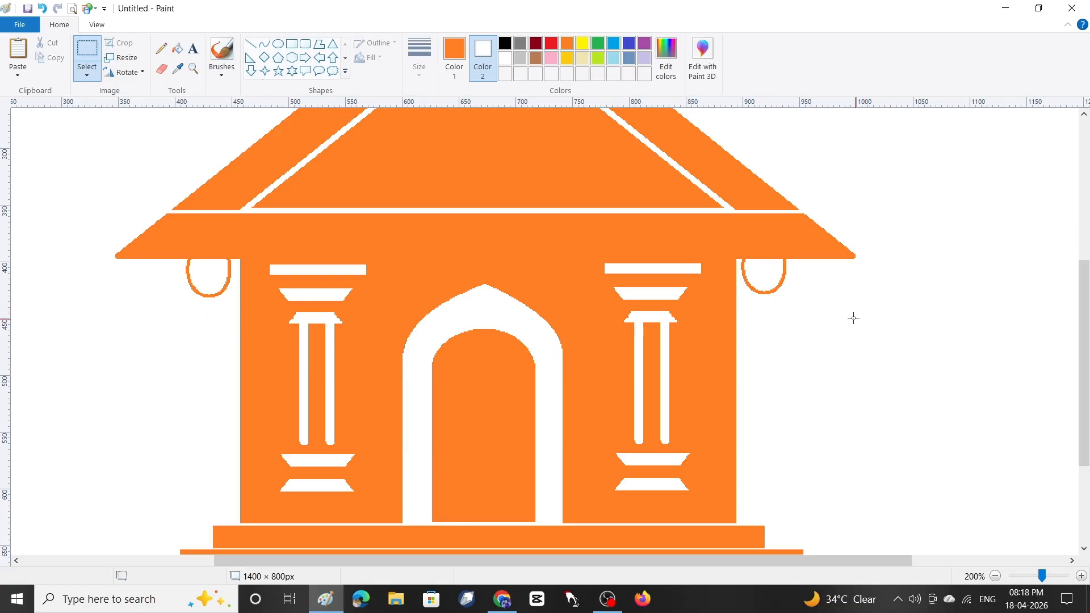
{"action": "key", "text": "ctrl+z"}
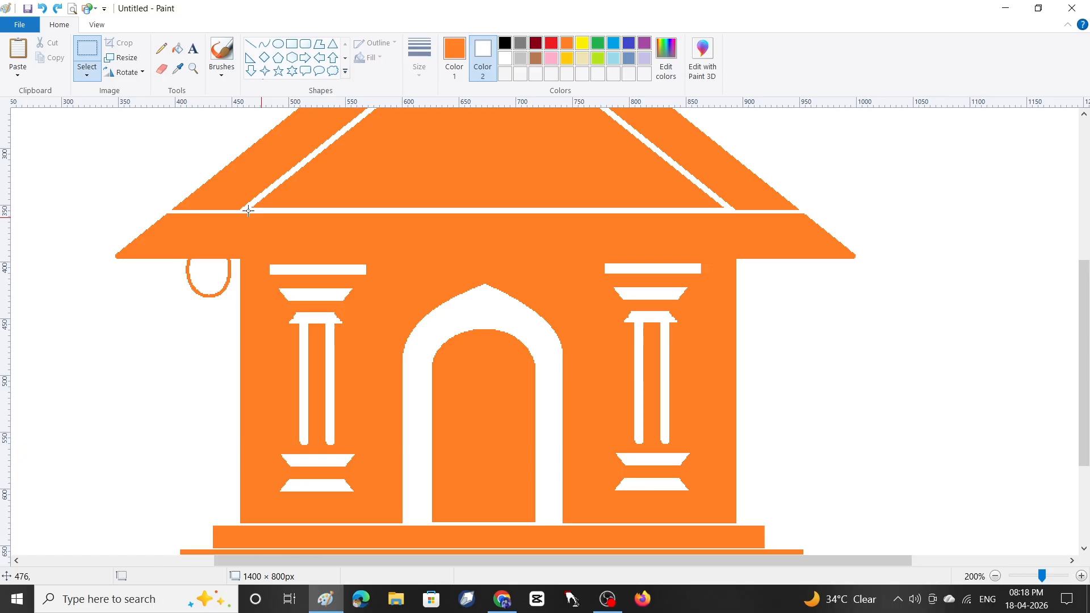
{"action": "left_click", "coordinate": [20, 51]}
{"action": "left_click_drag", "start_coordinate": [74, 136], "coordinate": [789, 278]}
{"action": "left_click", "coordinate": [864, 316]}
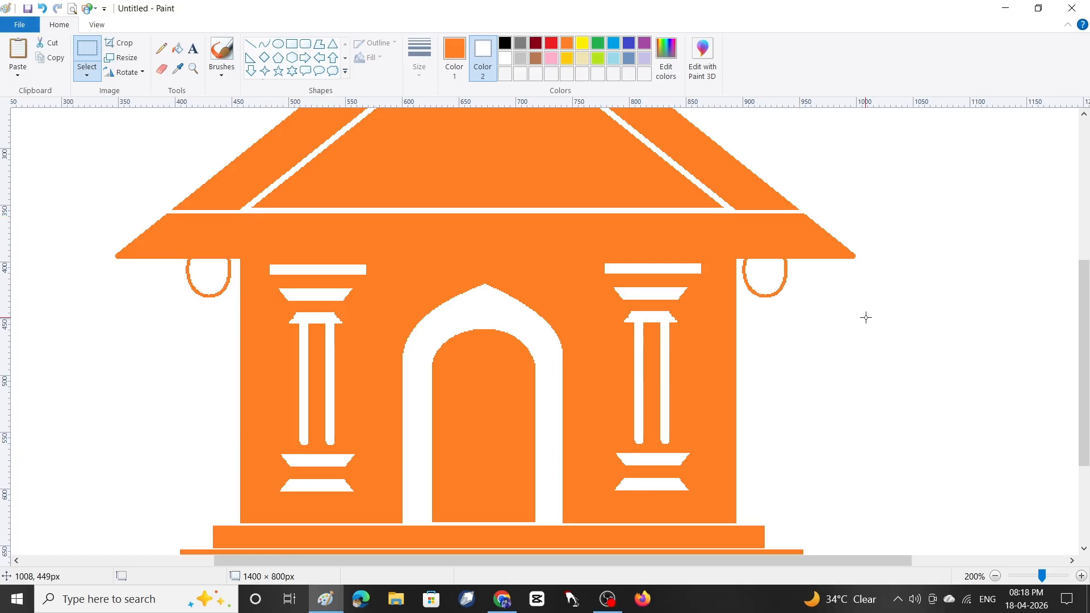
Step: Draw a short vertical orange line with a thicker line size, hanging from the right eave outside the U-shaped curve
{"action": "left_click", "coordinate": [252, 45]}
{"action": "left_click", "coordinate": [419, 57]}
{"action": "left_click", "coordinate": [462, 157]}
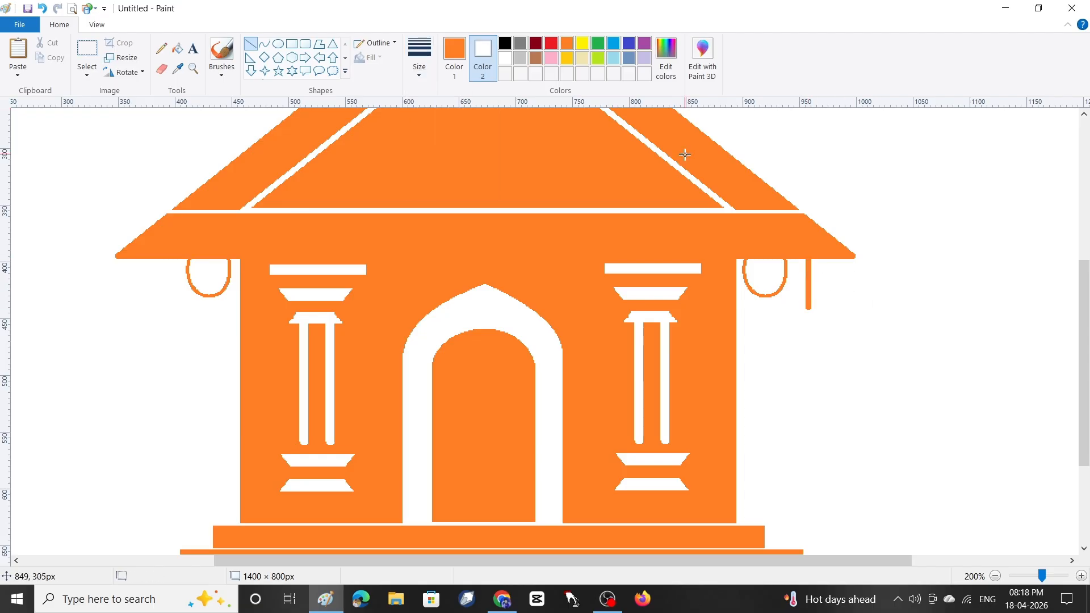
Step: Draw a triangle about 45 × 27 px at the lower end of the right hanging line and fill it orange
{"action": "left_click", "coordinate": [333, 44]}
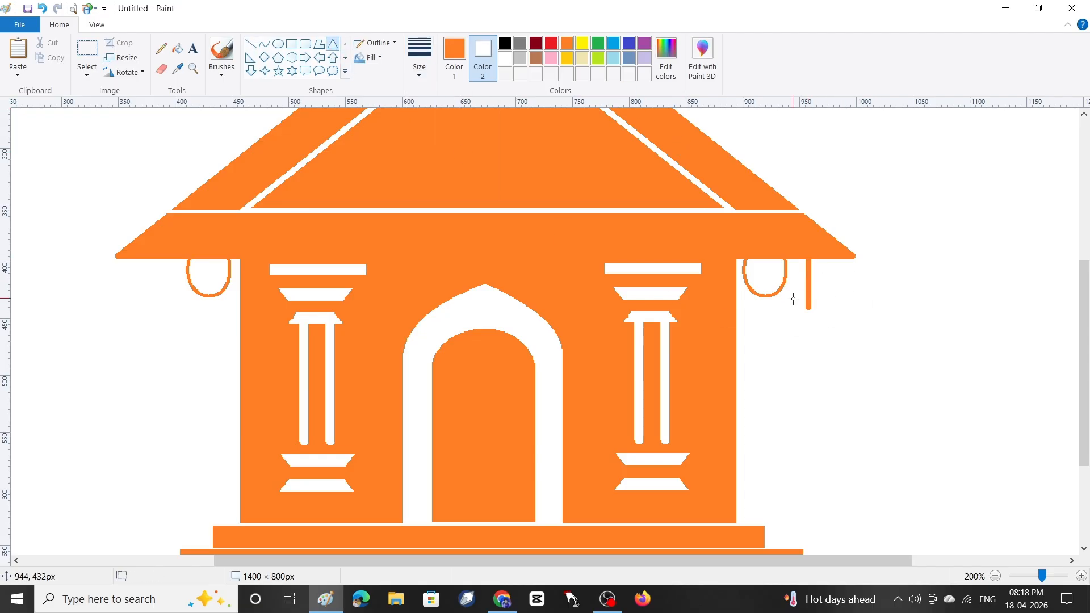
{"action": "mouse_move", "coordinate": [792, 295]}
{"action": "left_mouse_down"}
{"action": "mouse_move", "coordinate": [843, 324]}
{"action": "mouse_move", "coordinate": [815, 308]}
{"action": "left_mouse_up"}
{"action": "left_click", "coordinate": [178, 48]}
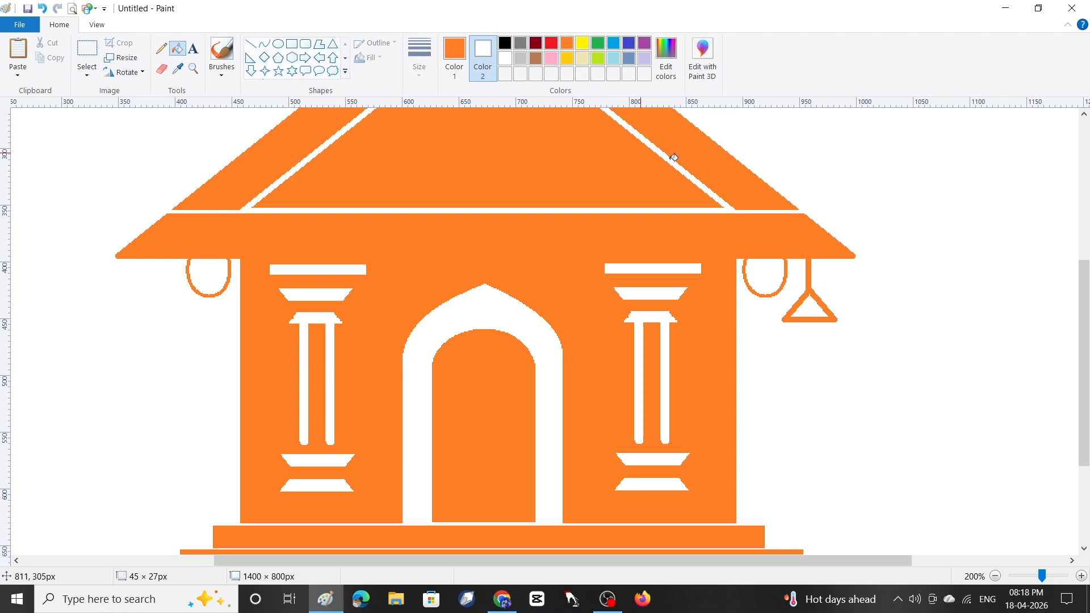
{"action": "left_click", "coordinate": [820, 311]}
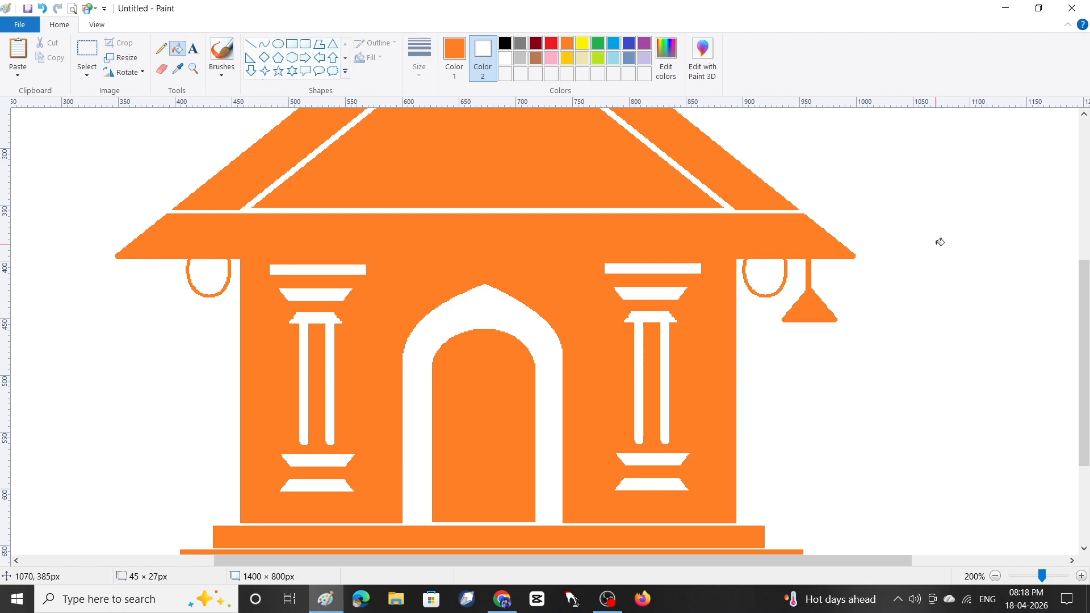
Step: Draw a short vertical line below the filled triangle and a small circle at its lower end
{"action": "left_click", "coordinate": [251, 44]}
{"action": "left_click_drag", "start_coordinate": [811, 318], "coordinate": [819, 350]}
{"action": "left_click", "coordinate": [280, 46]}
{"action": "left_click", "coordinate": [890, 356]}
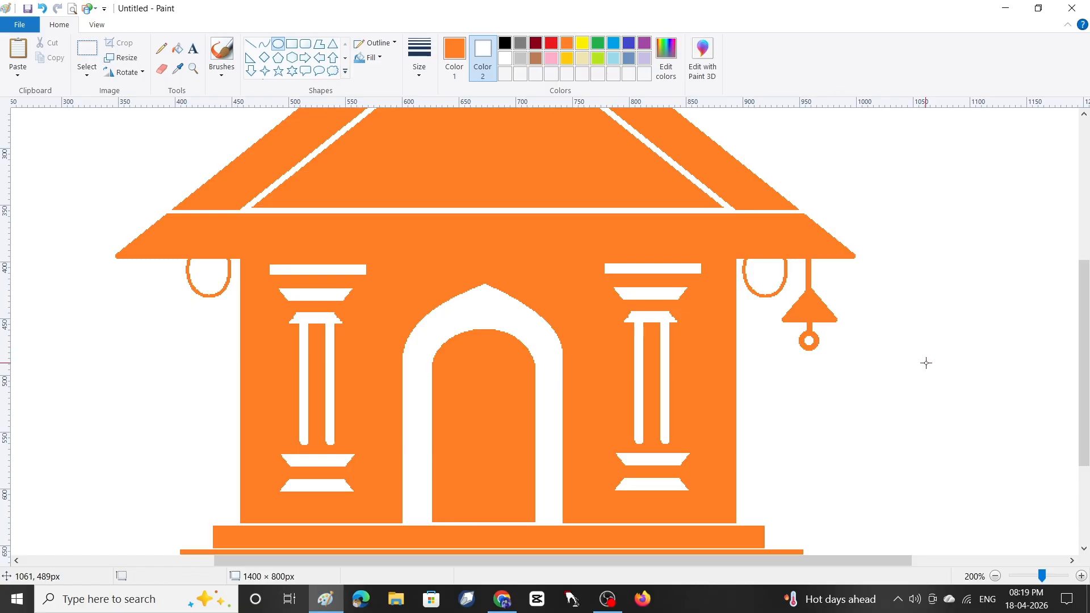
Step: Draw a triangle outline about 50 × 25 px just below the small circle as the base of the bell
{"action": "left_click", "coordinate": [333, 43]}
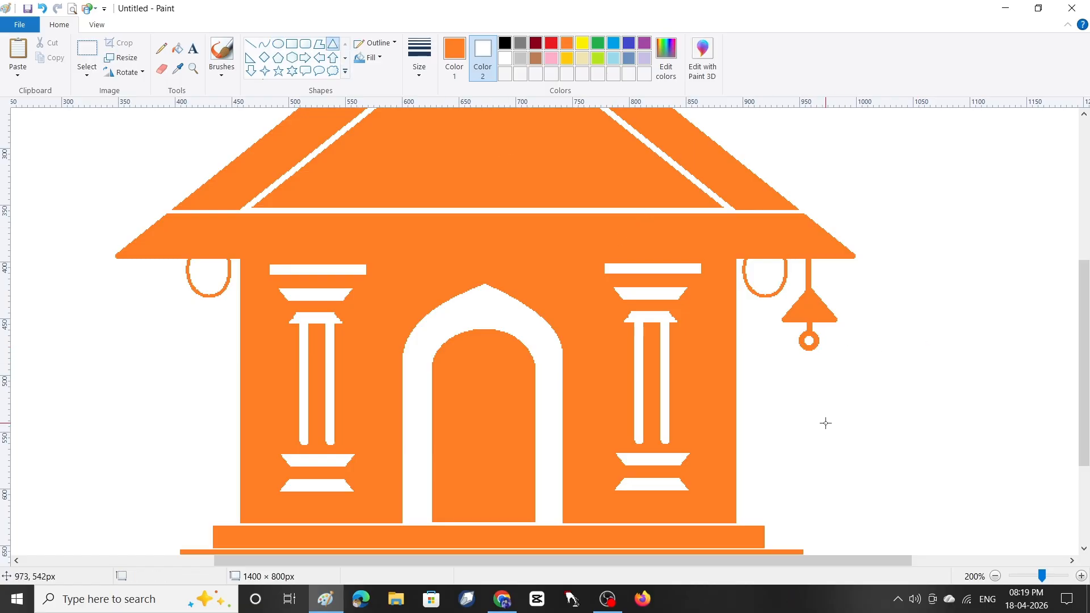
{"action": "mouse_move", "coordinate": [806, 366]}
{"action": "left_mouse_down"}
{"action": "mouse_move", "coordinate": [867, 396]}
{"action": "mouse_move", "coordinate": [809, 378]}
{"action": "left_mouse_up"}
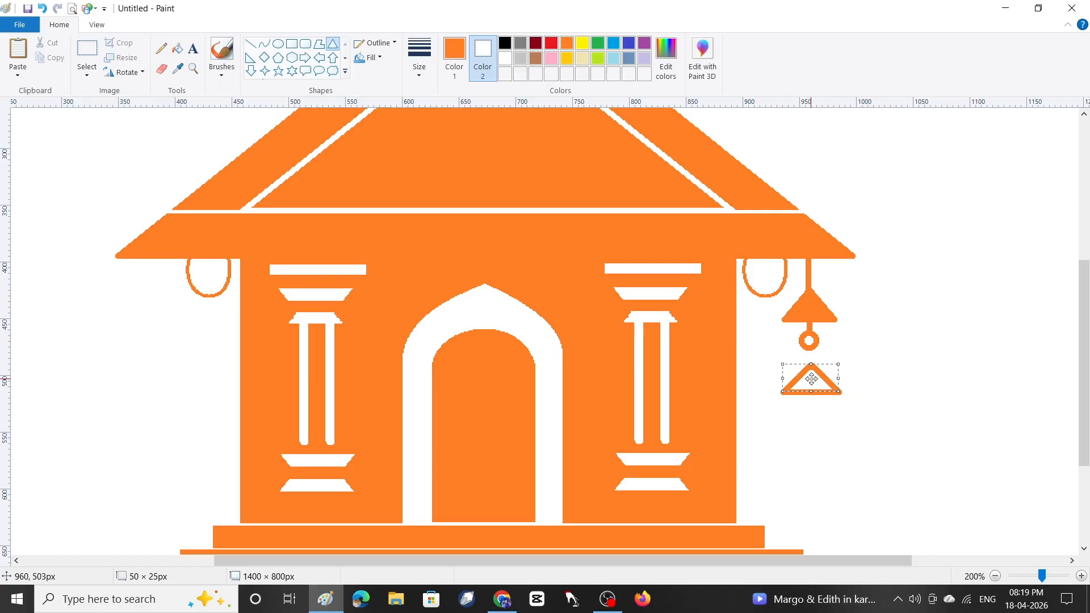
{"action": "left_click", "coordinate": [915, 351]}
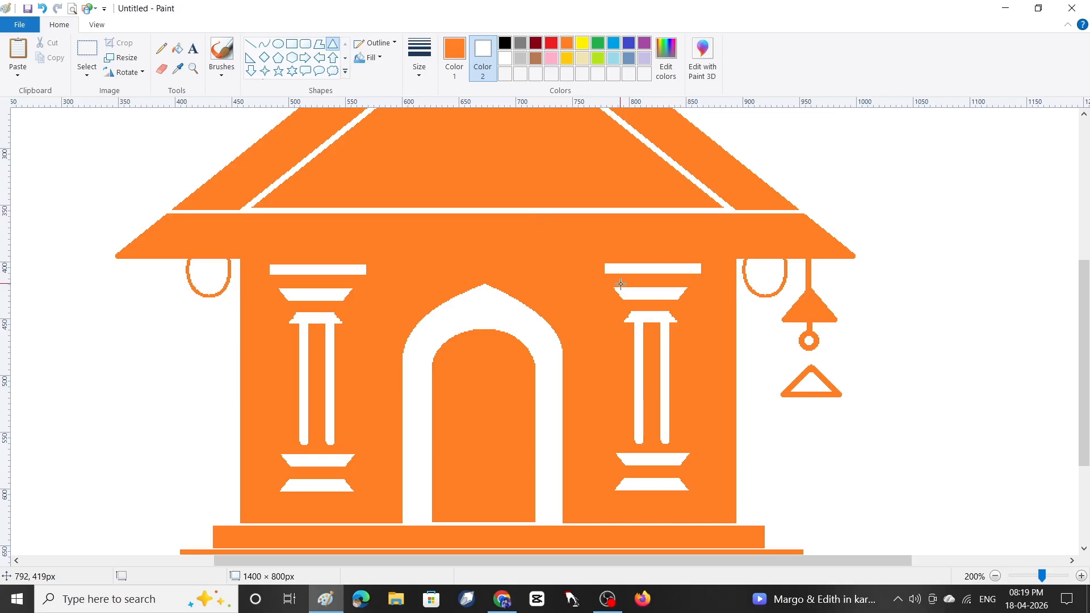
Step: Join the small circle and the lower triangle with two curves forming a bell dome, and fill the dome and triangle orange
{"action": "left_click", "coordinate": [264, 44]}
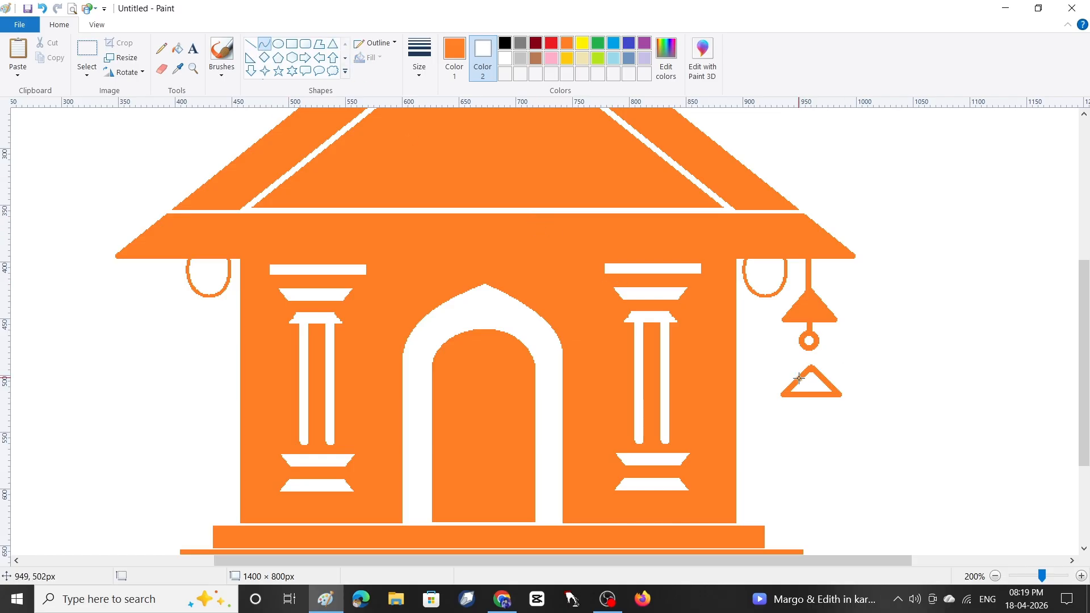
{"action": "left_click_drag", "start_coordinate": [796, 379], "coordinate": [809, 354]}
{"action": "left_click", "coordinate": [797, 350]}
{"action": "left_click_drag", "start_coordinate": [823, 376], "coordinate": [809, 350]}
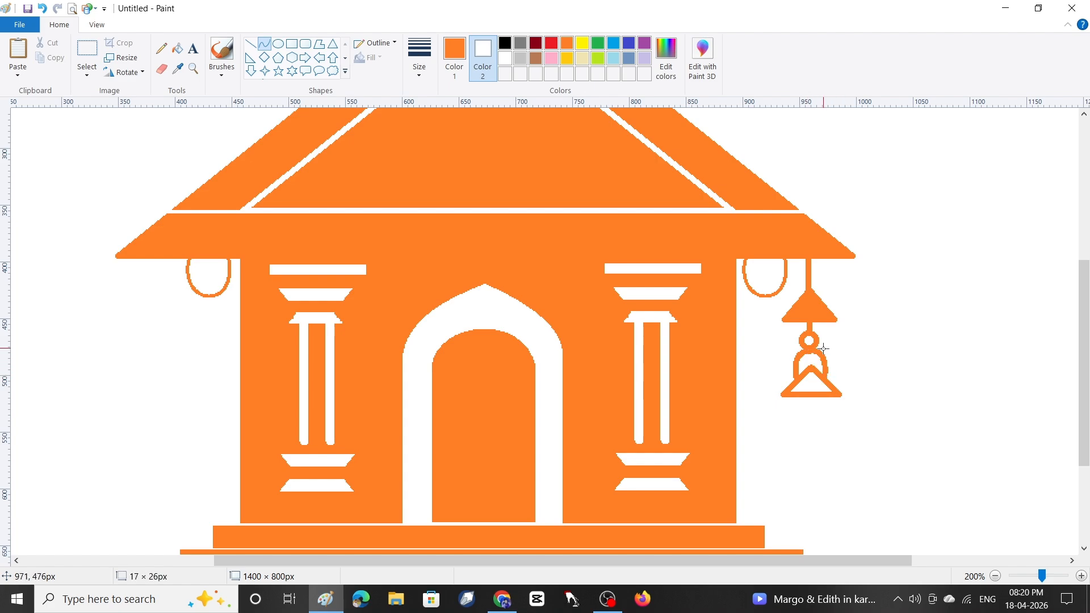
{"action": "left_click", "coordinate": [178, 49]}
{"action": "left_click", "coordinate": [818, 367]}
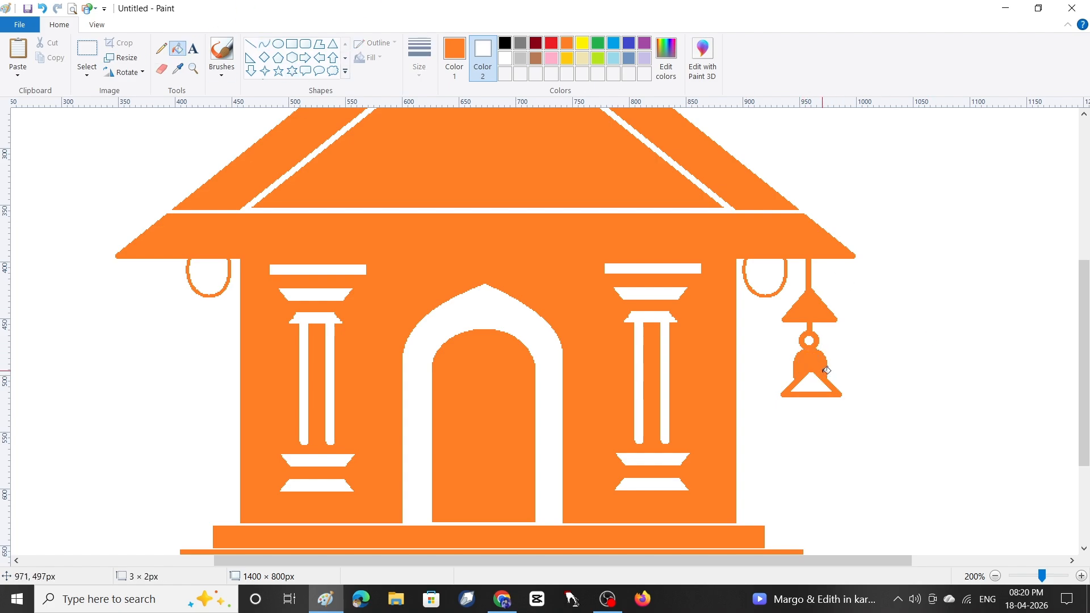
{"action": "left_click", "coordinate": [816, 385]}
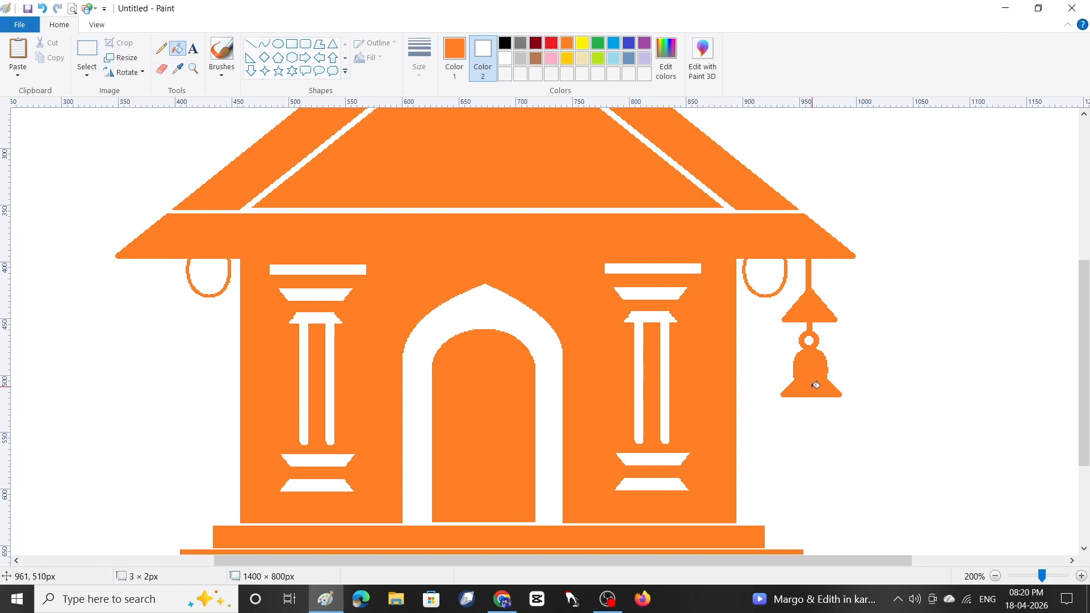
Step: Draw a small circle about 14 × 14 px at the bell's lower edge as its clapper
{"action": "left_click", "coordinate": [279, 45]}
{"action": "left_click_drag", "start_coordinate": [814, 403], "coordinate": [819, 407]}
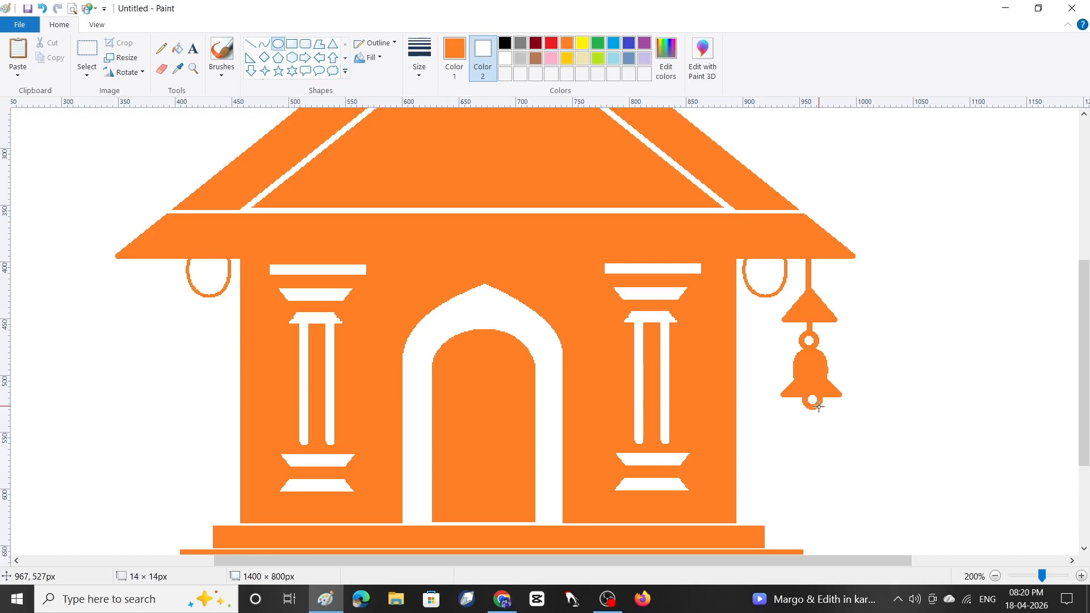
{"action": "left_click", "coordinate": [911, 348]}
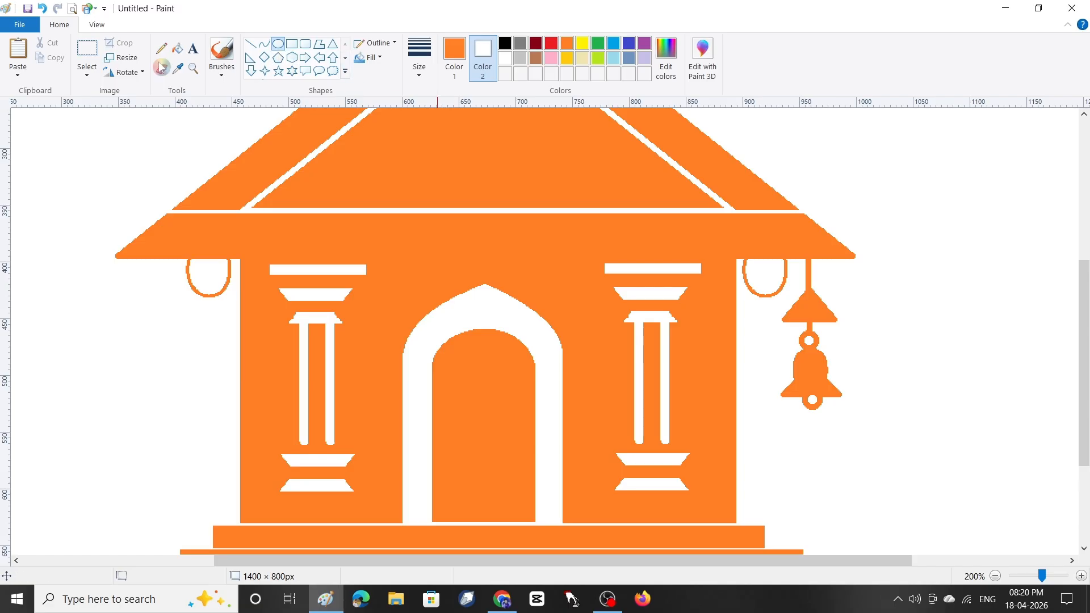
Step: Copy the hanging bell ornament under the right eave using a free-form selection
{"action": "left_click", "coordinate": [87, 68]}
{"action": "left_click", "coordinate": [125, 124]}
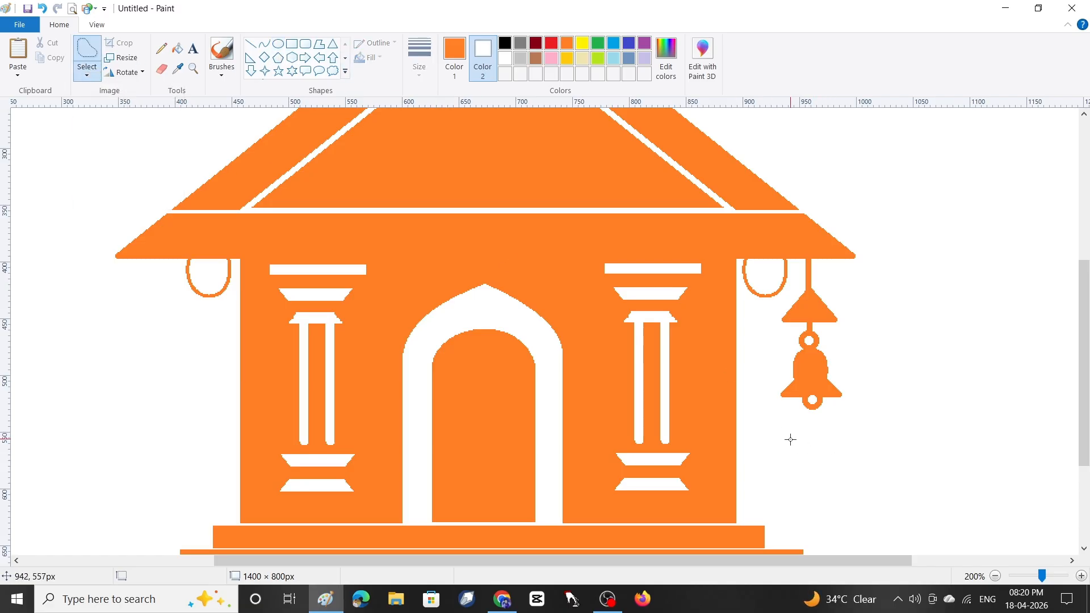
{"action": "mouse_move", "coordinate": [791, 440]}
{"action": "left_mouse_down"}
{"action": "mouse_move", "coordinate": [859, 386]}
{"action": "mouse_move", "coordinate": [863, 281]}
{"action": "mouse_move", "coordinate": [791, 276]}
{"action": "mouse_move", "coordinate": [777, 315]}
{"action": "mouse_move", "coordinate": [792, 440]}
{"action": "left_mouse_up"}
{"action": "left_click", "coordinate": [56, 57]}
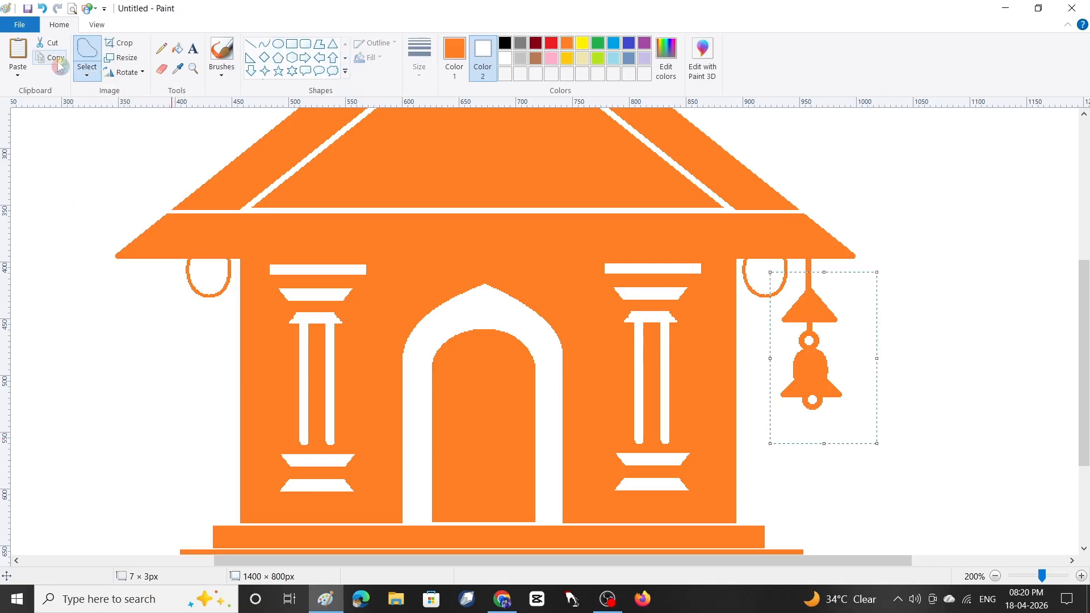
Step: Draw a short vertical line under the left eave and paste the bell ornament so that it hangs from that line
{"action": "left_click", "coordinate": [251, 44]}
{"action": "left_click_drag", "start_coordinate": [155, 259], "coordinate": [153, 284]}
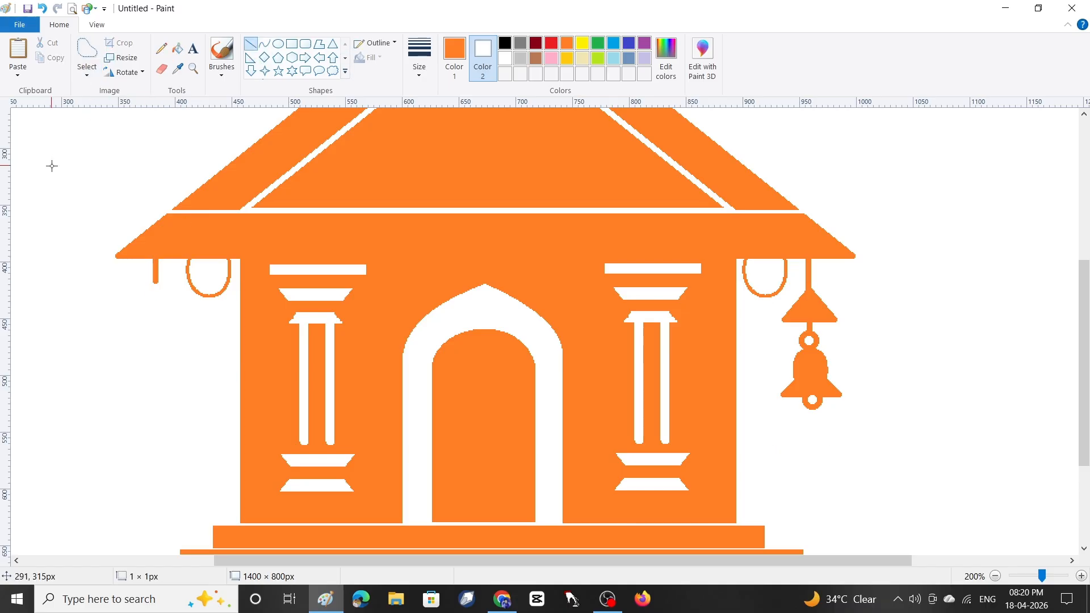
{"action": "left_click", "coordinate": [17, 50]}
{"action": "left_click_drag", "start_coordinate": [55, 175], "coordinate": [162, 346]}
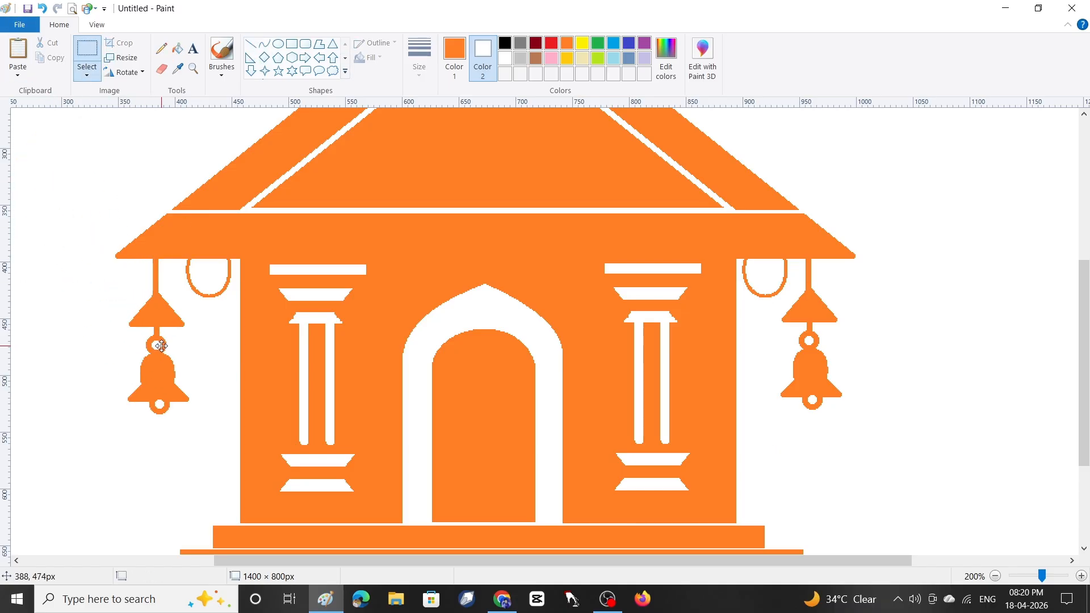
{"action": "left_click", "coordinate": [983, 432]}
Step: Start a text box in the blank area above the roof and open Character Map
{"action": "left_click", "coordinate": [996, 576]}
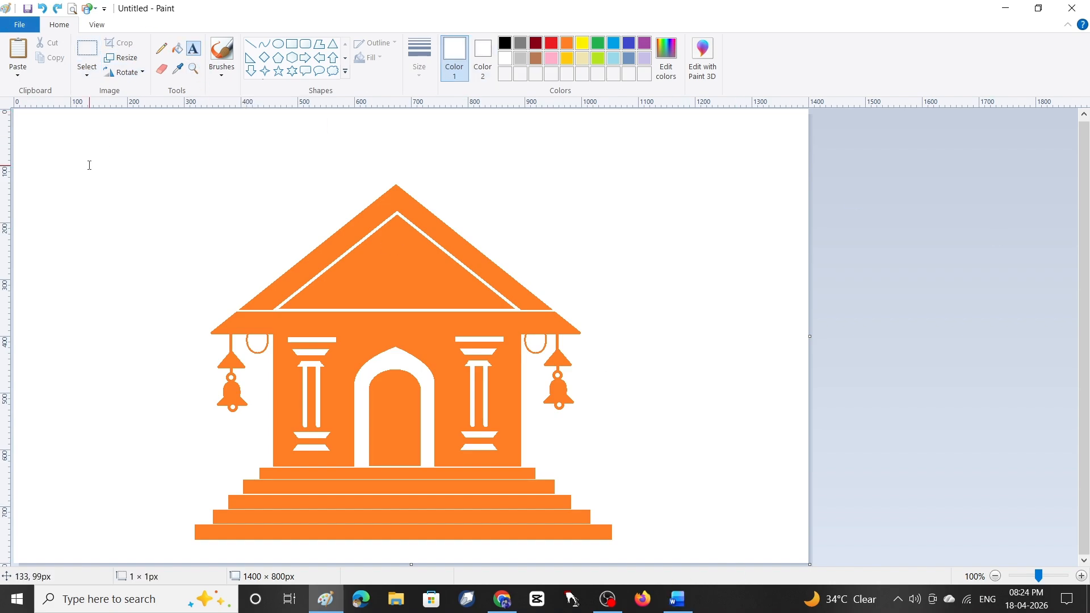
{"action": "left_click", "coordinate": [89, 122]}
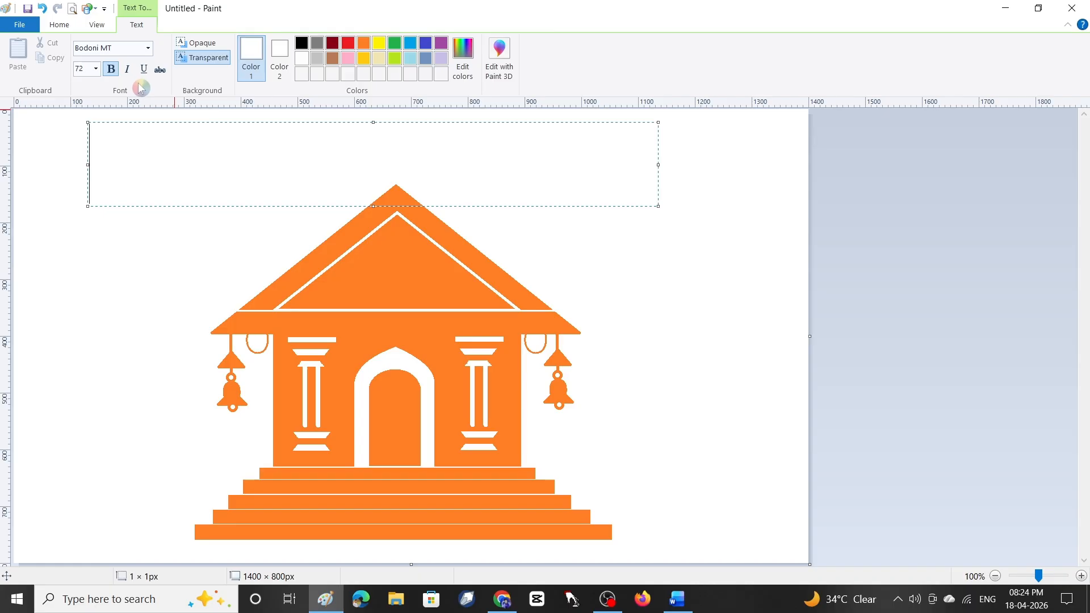
{"action": "left_click", "coordinate": [120, 603]}
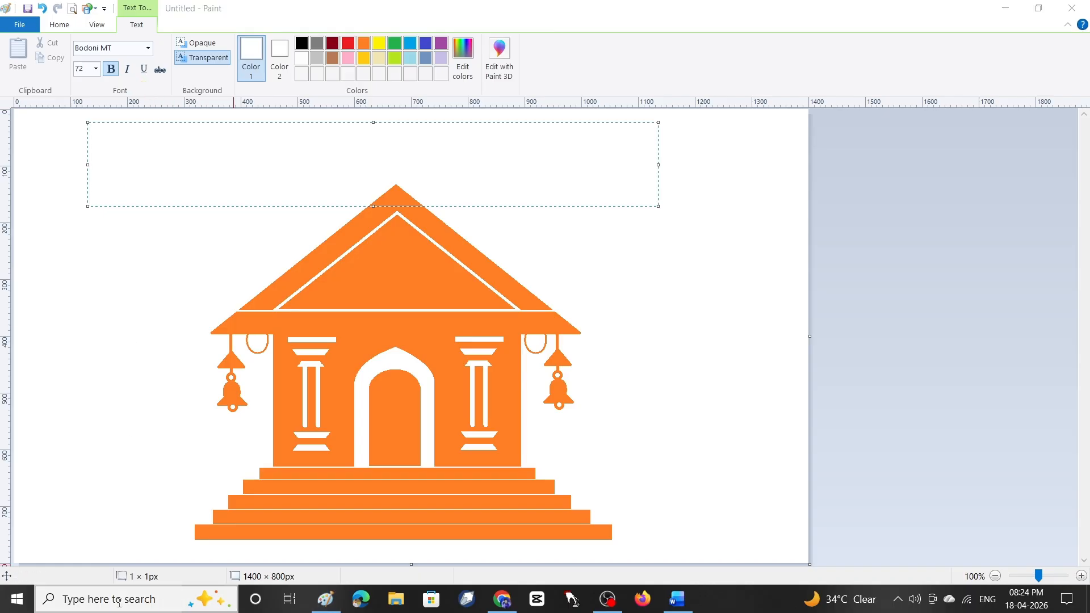
{"action": "type", "text": "CHARAC"}
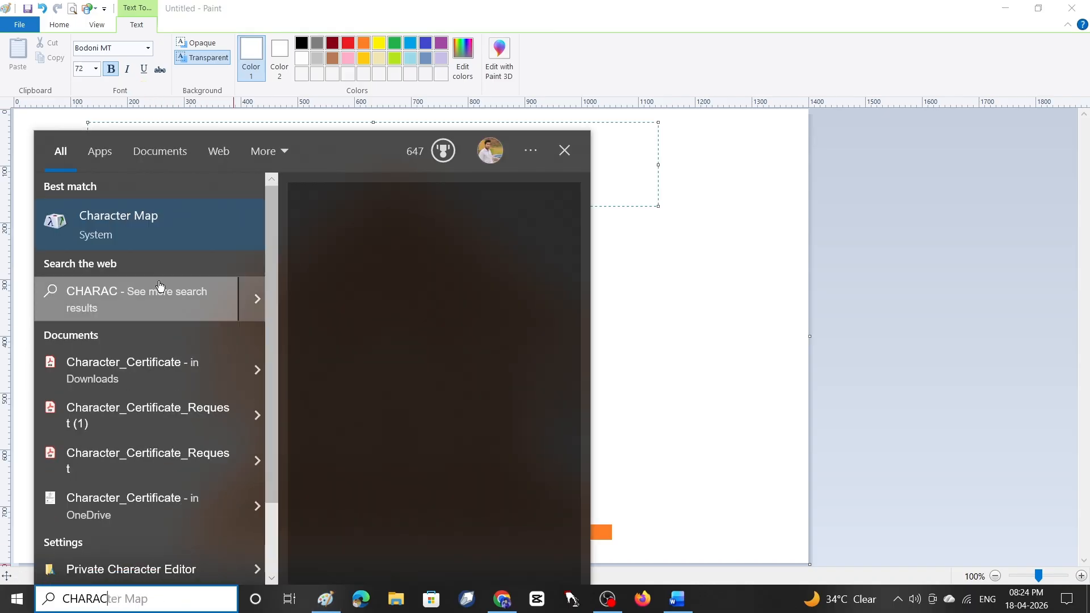
{"action": "left_click", "coordinate": [134, 230]}
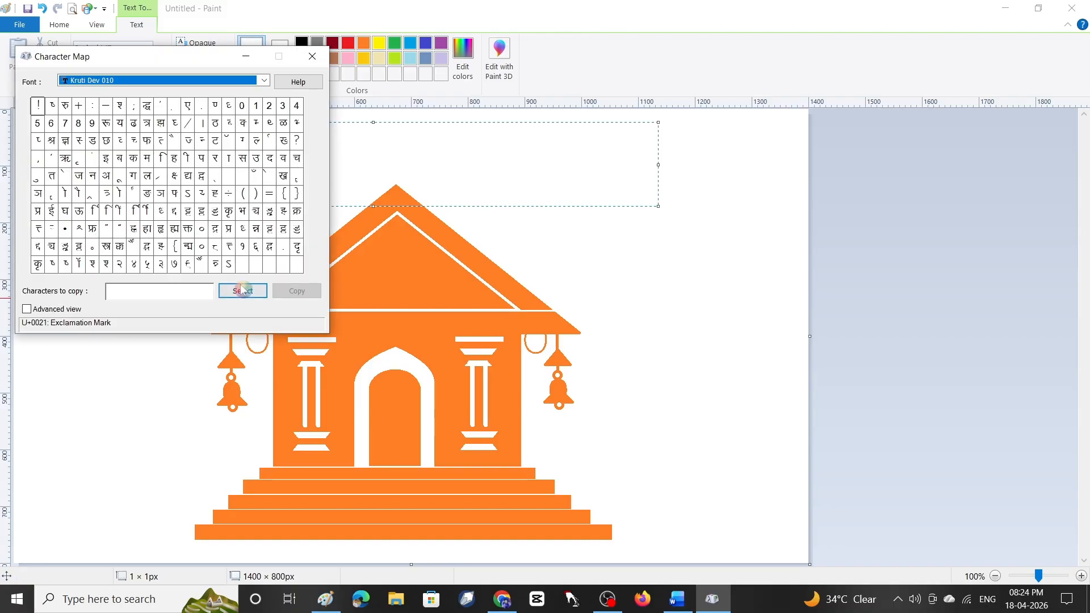
Step: Set the Character Map font to Wingdings and copy the Om symbol
{"action": "left_click", "coordinate": [173, 90]}
{"action": "scroll", "coordinate": [171, 227], "scroll_direction": "down", "scroll_amount": 20}
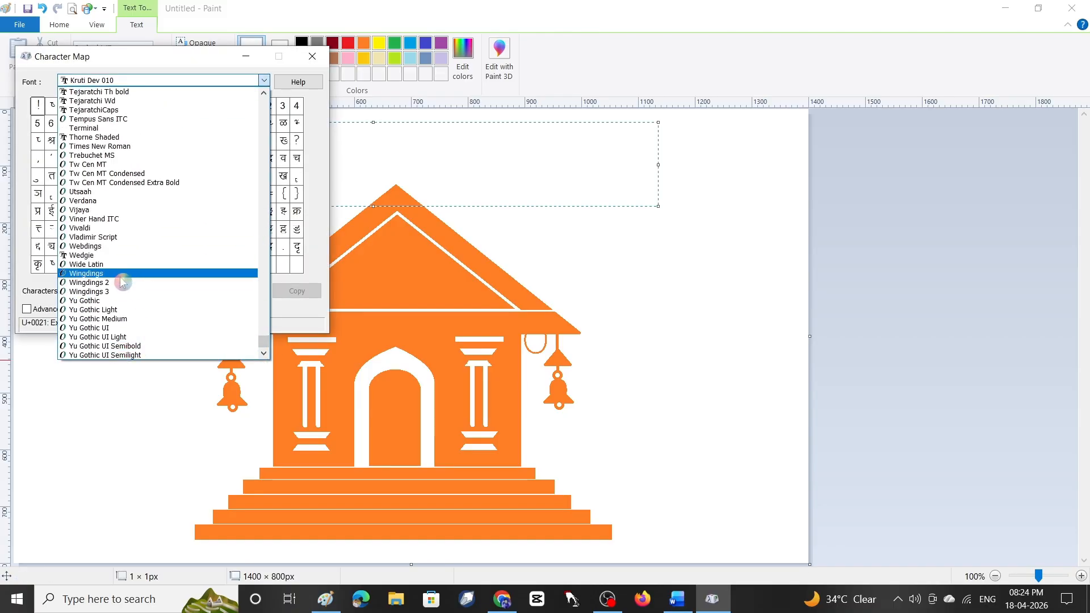
{"action": "left_click", "coordinate": [121, 276]}
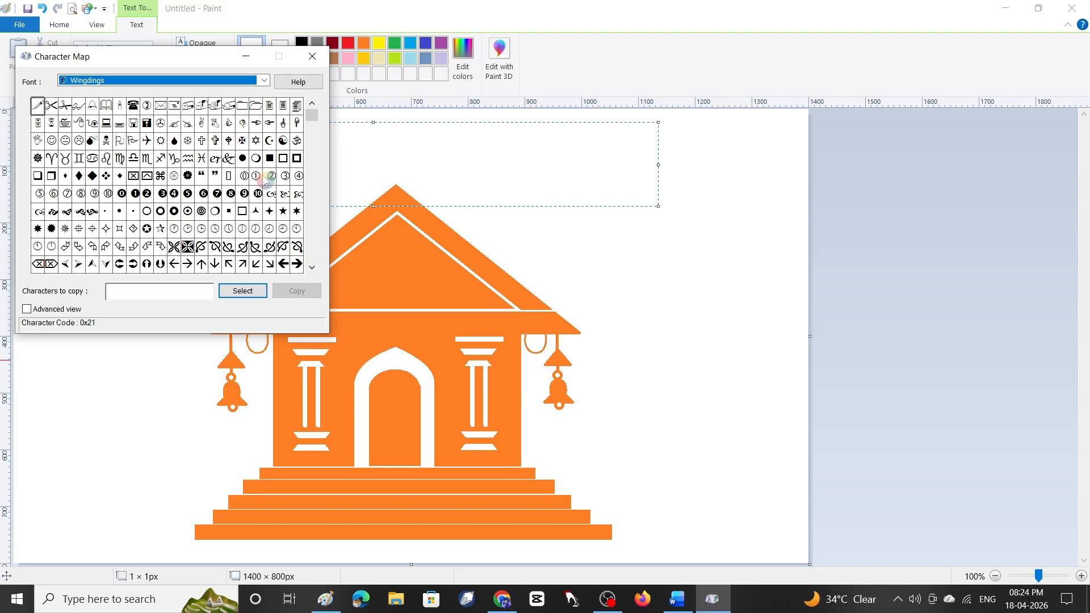
{"action": "left_click_drag", "start_coordinate": [312, 116], "coordinate": [328, 268]}
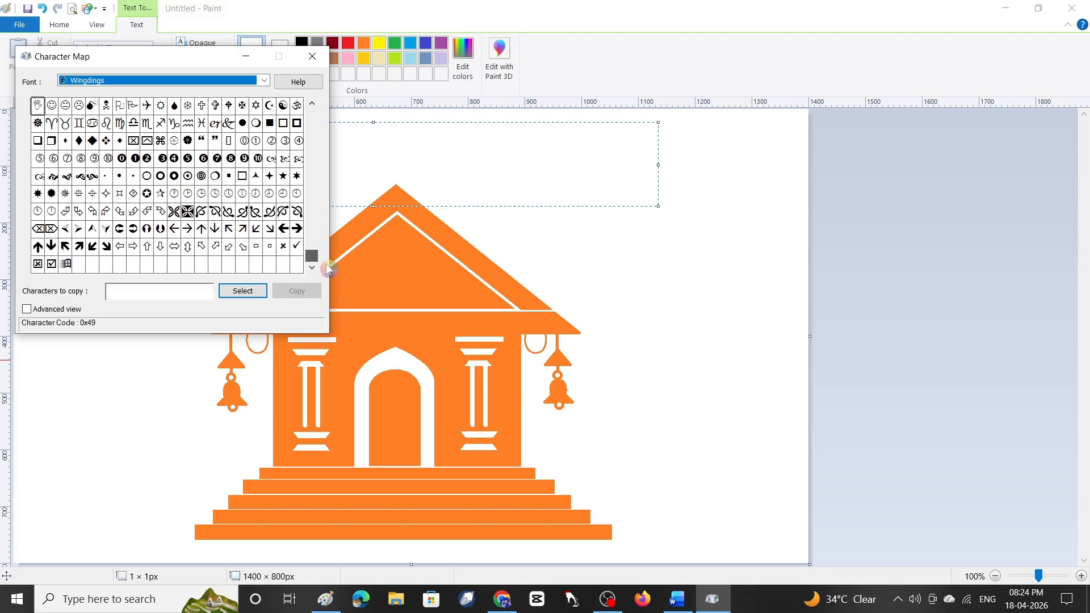
{"action": "left_click", "coordinate": [297, 105]}
{"action": "left_click", "coordinate": [242, 290]}
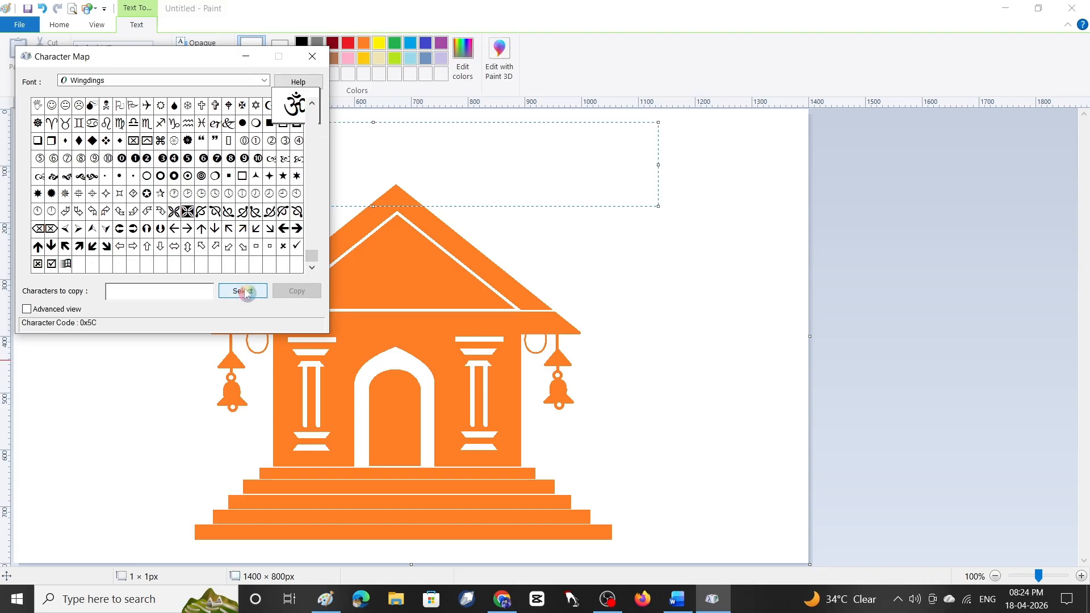
{"action": "left_click", "coordinate": [297, 290]}
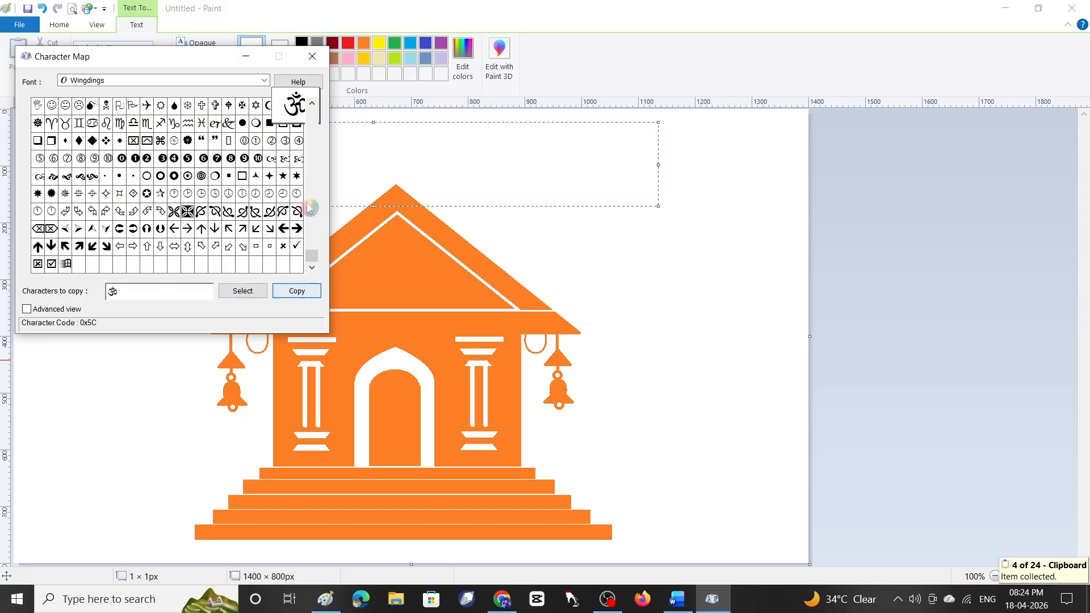
Step: Close Character Map, paste the Om symbol into the Paint text box and set its font size to 72
{"action": "left_click", "coordinate": [312, 56]}
{"action": "key", "text": "ctrl+a"}
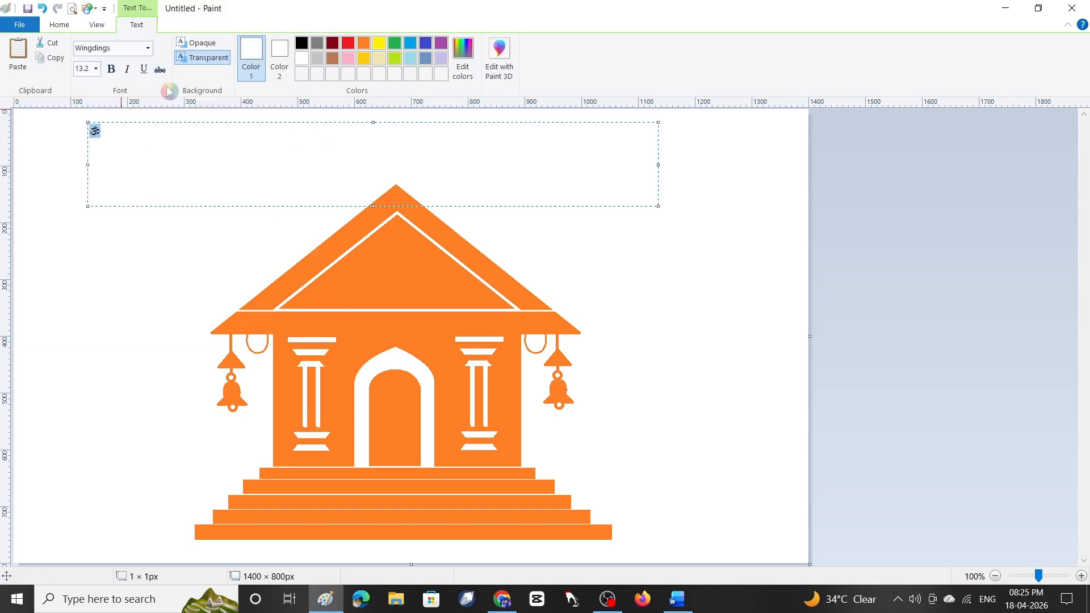
{"action": "left_click", "coordinate": [96, 70]}
{"action": "left_click", "coordinate": [84, 217]}
{"action": "left_click", "coordinate": [97, 69]}
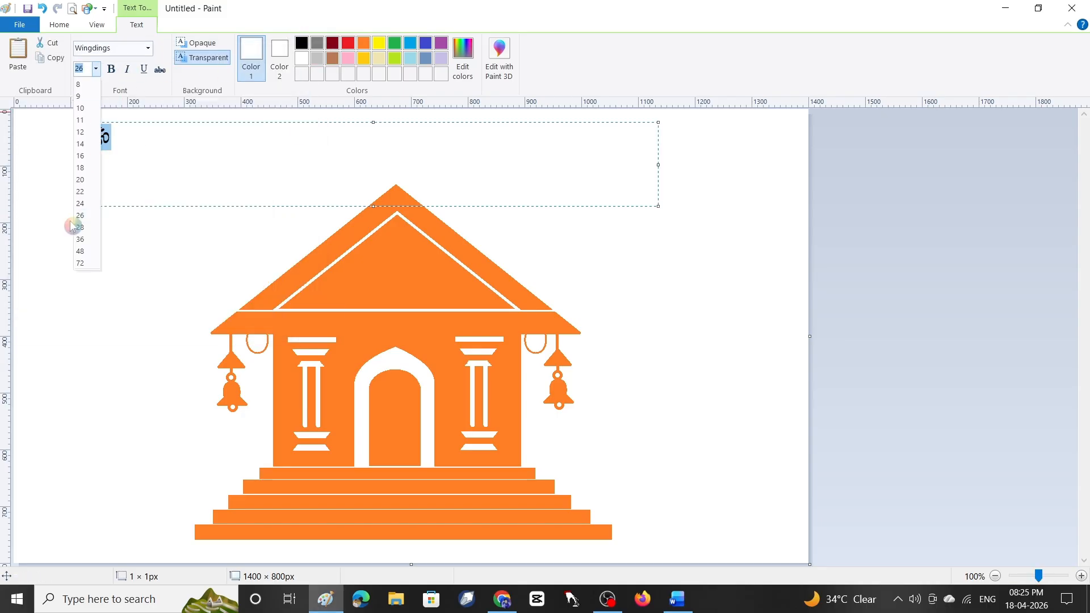
{"action": "left_click", "coordinate": [84, 254]}
{"action": "left_click", "coordinate": [96, 70]}
{"action": "left_click", "coordinate": [84, 266]}
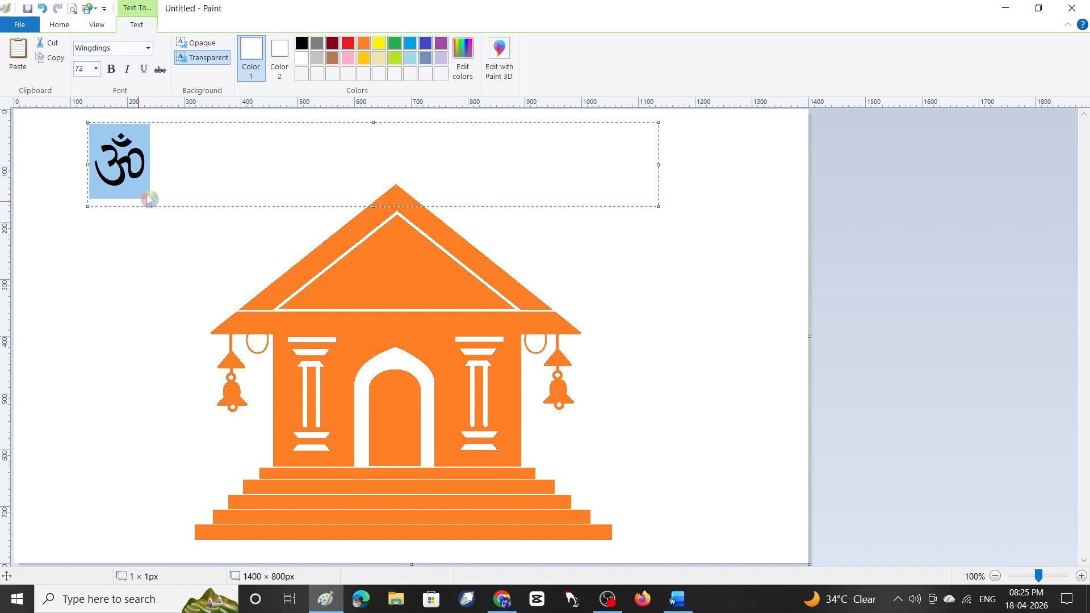
Step: Colour the Om symbol white, narrow its text box and place the symbol in the centre of the roof triangle
{"action": "left_click", "coordinate": [301, 58]}
{"action": "left_click_drag", "start_coordinate": [200, 210], "coordinate": [351, 324]}
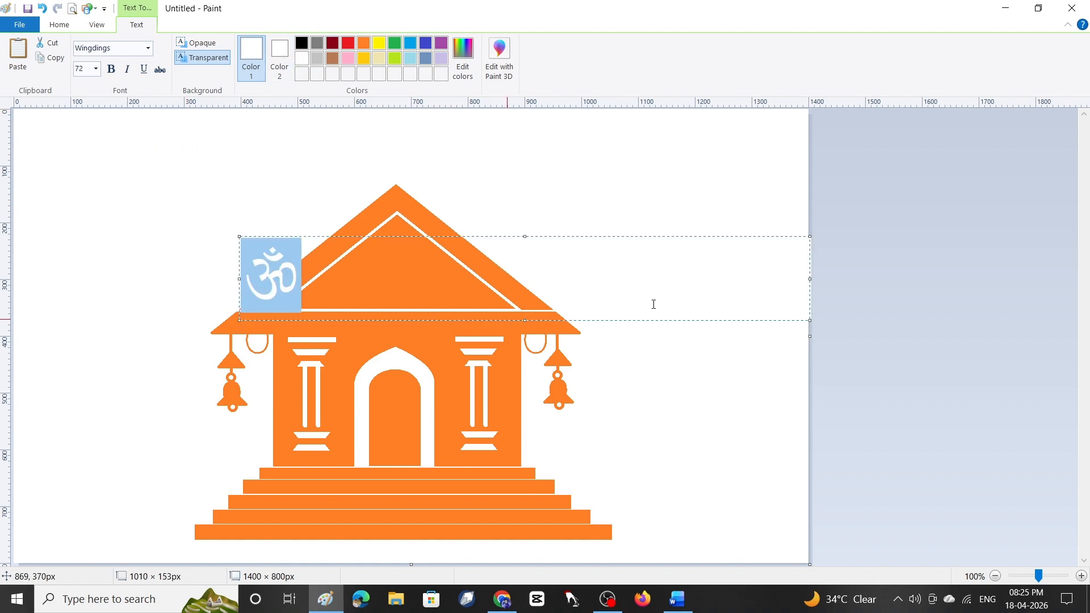
{"action": "left_click_drag", "start_coordinate": [812, 278], "coordinate": [403, 278]}
{"action": "left_click_drag", "start_coordinate": [346, 236], "coordinate": [416, 233]}
{"action": "left_click", "coordinate": [453, 278]}
{"action": "left_click", "coordinate": [679, 236]}
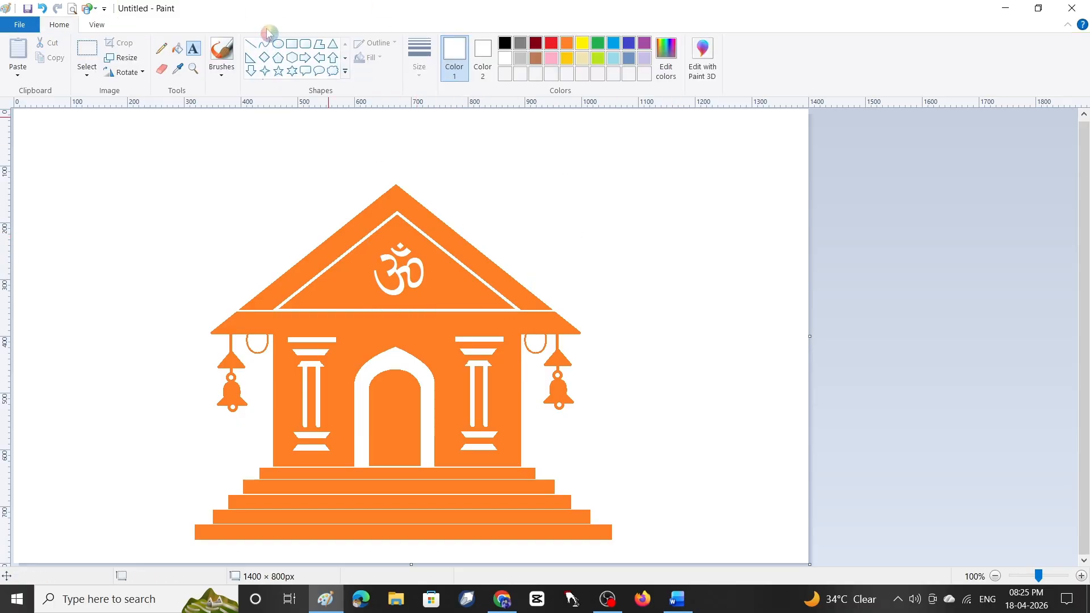
Step: Draw an orange vertical flagpole about 119 px tall up from the roof peak, using the thickest line size
{"action": "left_click", "coordinate": [250, 44]}
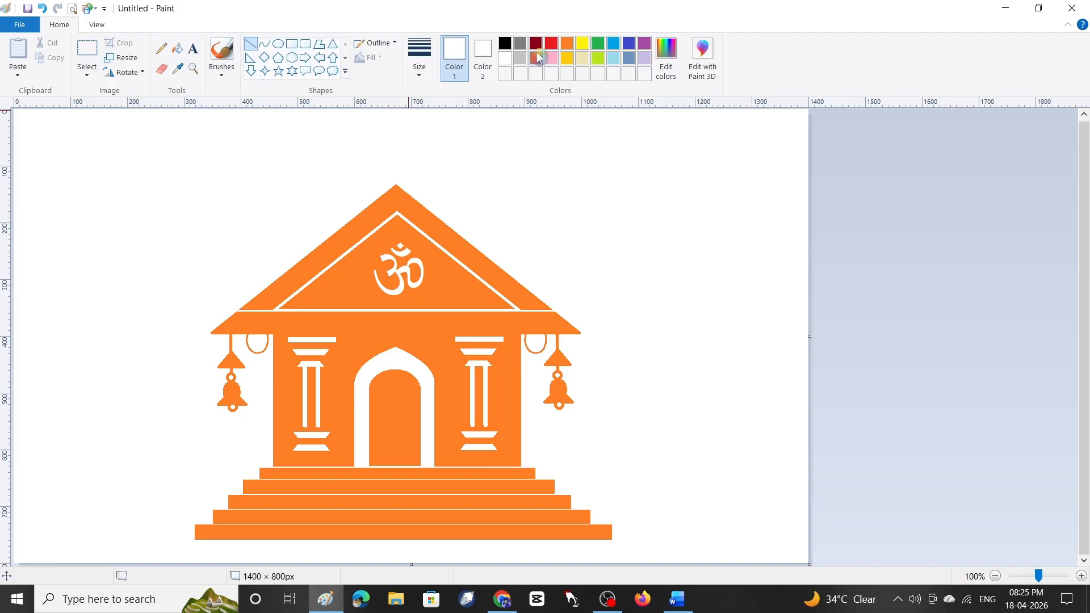
{"action": "left_click", "coordinate": [567, 44]}
{"action": "left_click_drag", "start_coordinate": [399, 184], "coordinate": [398, 130]}
{"action": "left_click", "coordinate": [419, 57]}
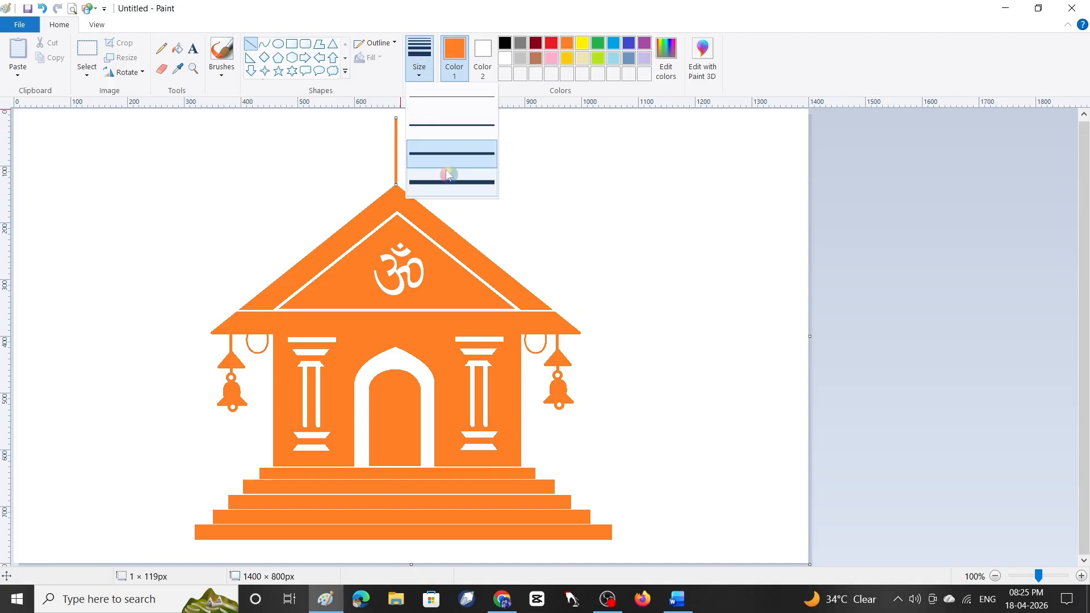
{"action": "left_click", "coordinate": [452, 167]}
{"action": "left_click", "coordinate": [554, 186]}
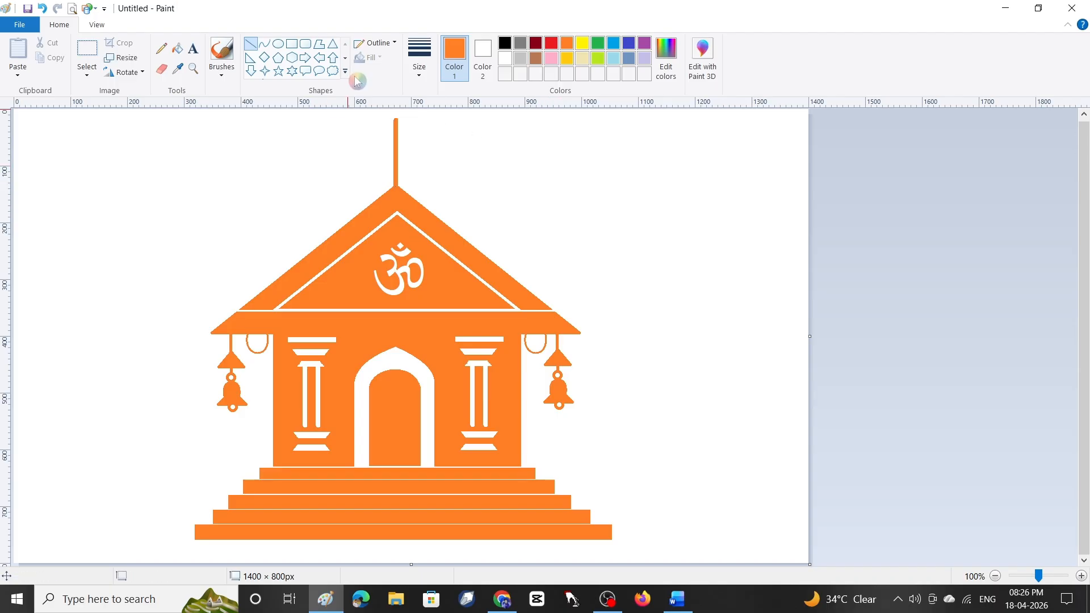
Step: Draw a thinner orange wavy curve in the blank area to the right of the flagpole as the flag's upper edge
{"action": "left_click", "coordinate": [264, 43]}
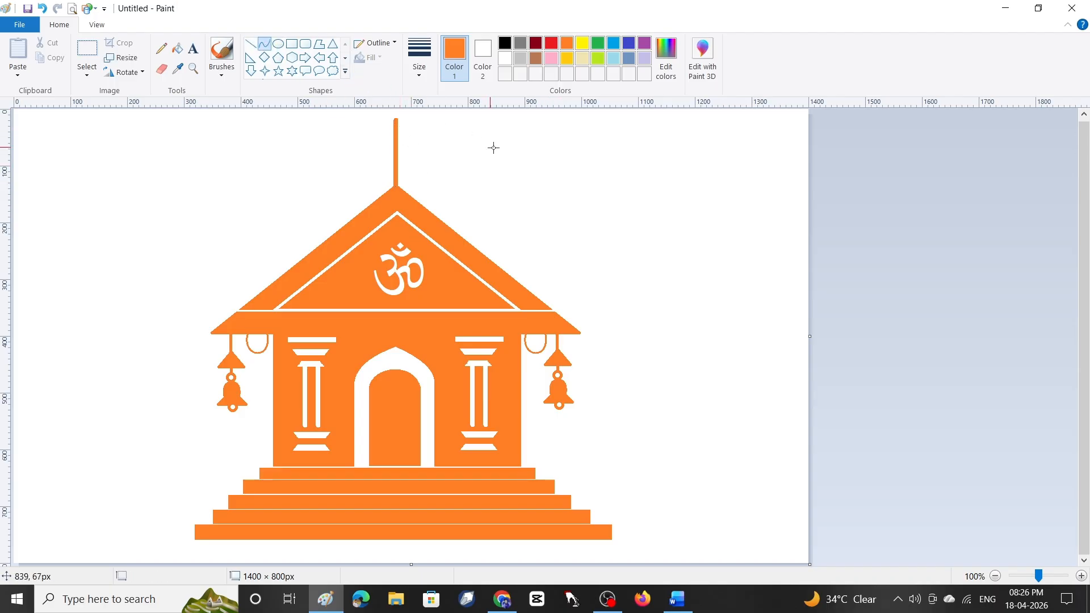
{"action": "left_click_drag", "start_coordinate": [452, 136], "coordinate": [533, 142]}
{"action": "left_click", "coordinate": [419, 67]}
{"action": "left_click", "coordinate": [443, 125]}
{"action": "left_click_drag", "start_coordinate": [467, 137], "coordinate": [558, 132]}
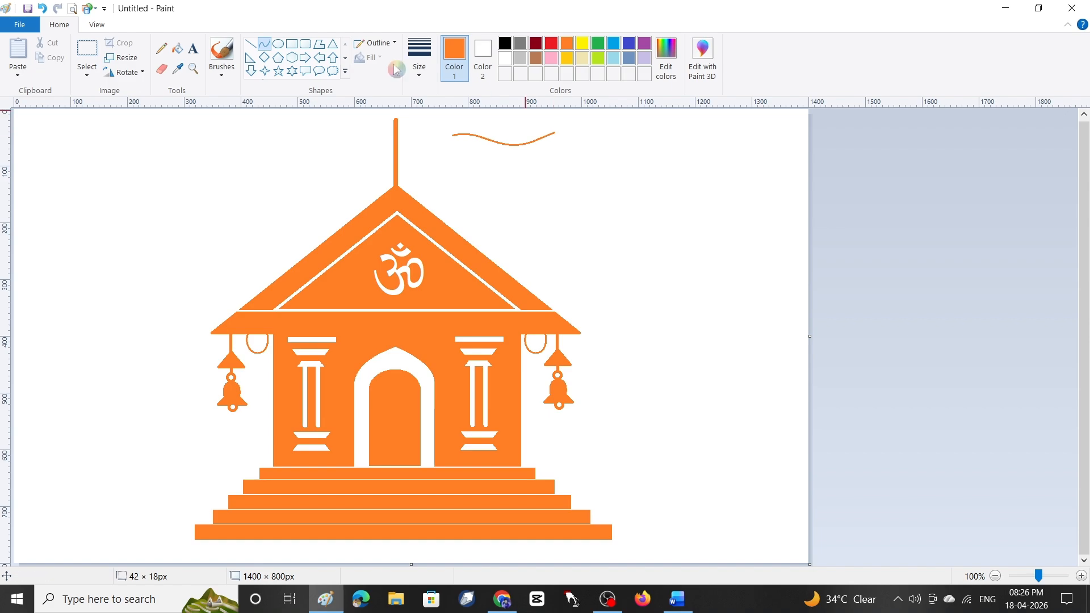
{"action": "left_click", "coordinate": [250, 44]}
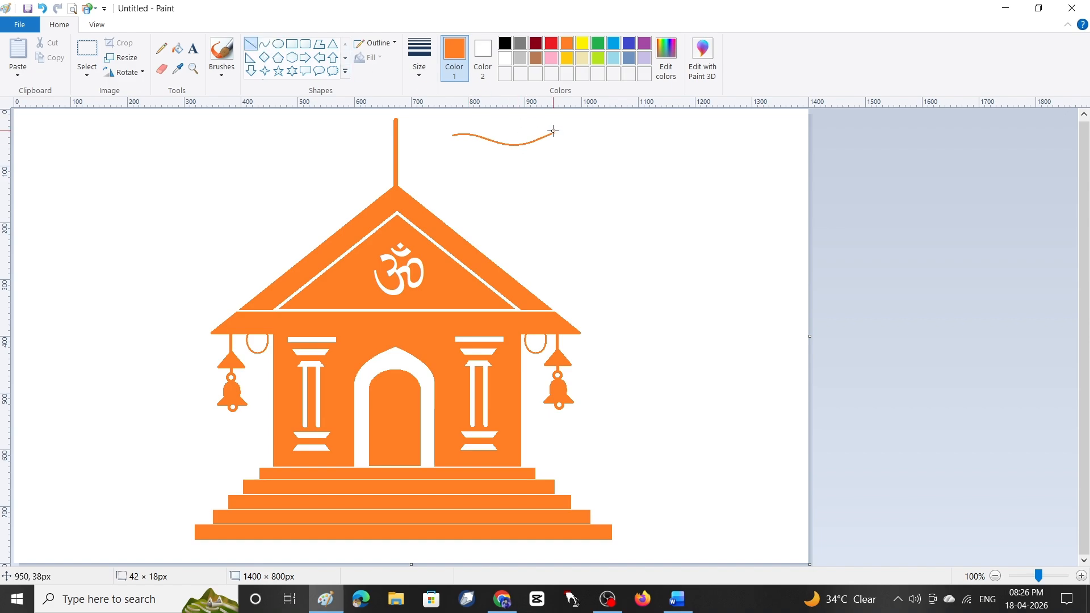
{"action": "left_click_drag", "start_coordinate": [550, 141], "coordinate": [537, 156]}
{"action": "left_click", "coordinate": [561, 160]}
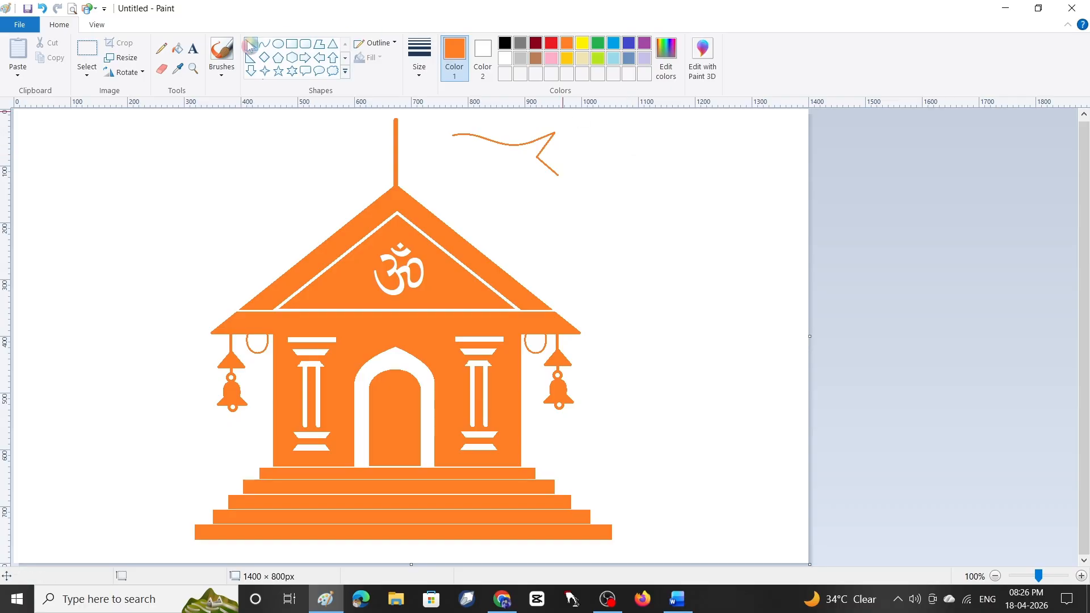
{"action": "key", "text": "ctrl+z"}
{"action": "key", "text": "ctrl+z"}
Step: Paste a copy of the wavy curve just below the original and join their right ends with a V-shaped notch
{"action": "left_click", "coordinate": [87, 48]}
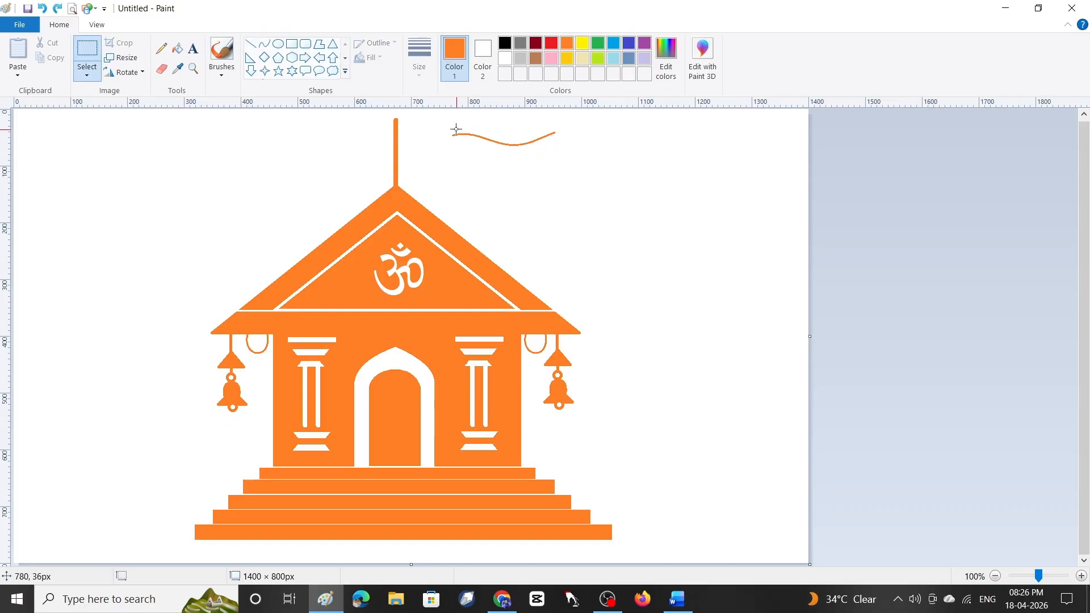
{"action": "left_click_drag", "start_coordinate": [446, 124], "coordinate": [573, 154]}
{"action": "key", "text": "ctrl+c"}
{"action": "left_click", "coordinate": [19, 51]}
{"action": "left_click_drag", "start_coordinate": [80, 134], "coordinate": [514, 164]}
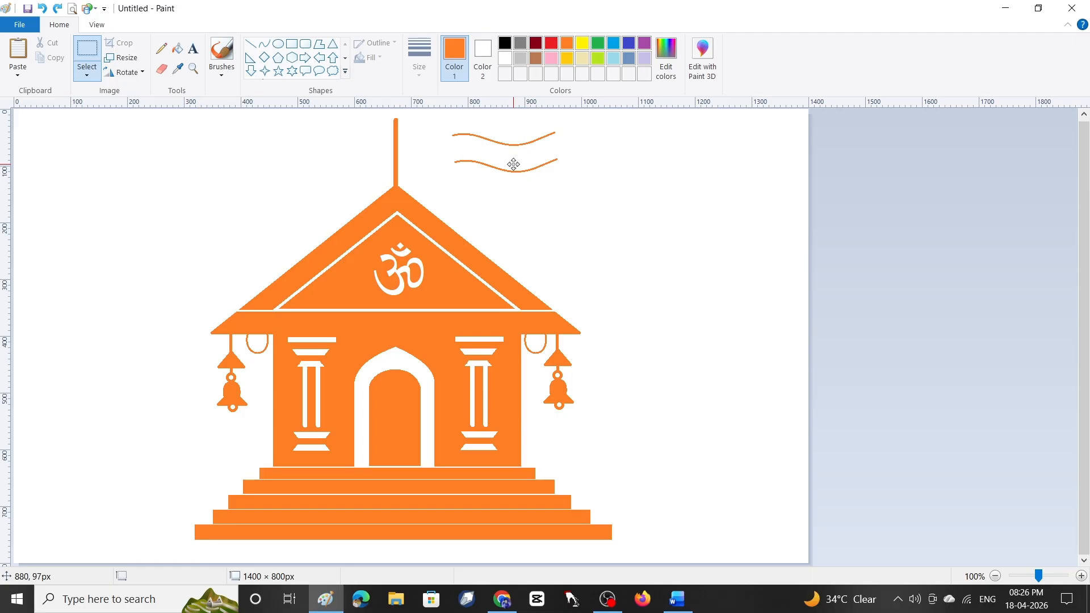
{"action": "left_click", "coordinate": [250, 43]}
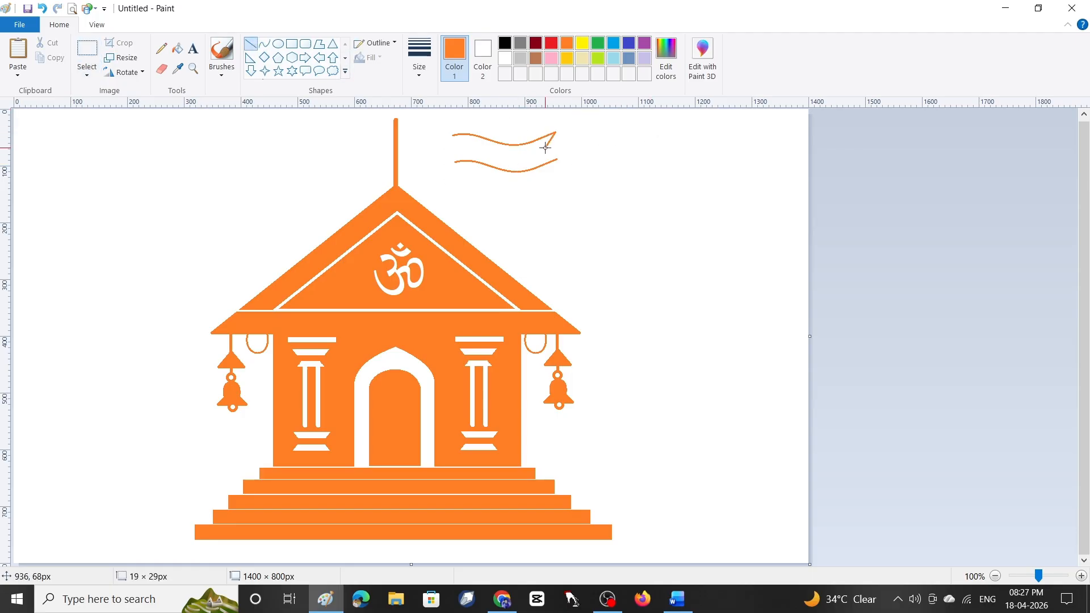
{"action": "left_click", "coordinate": [547, 148]}
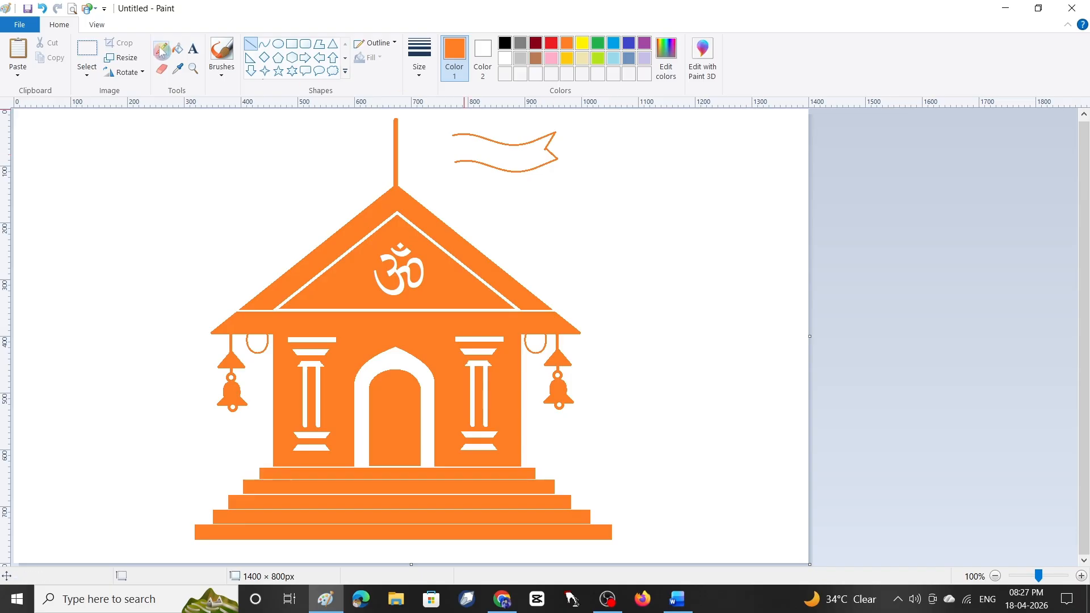
Step: Move the flag outline against the flagpole and fill it with orange
{"action": "left_click", "coordinate": [87, 56]}
{"action": "left_click_drag", "start_coordinate": [442, 123], "coordinate": [487, 156]}
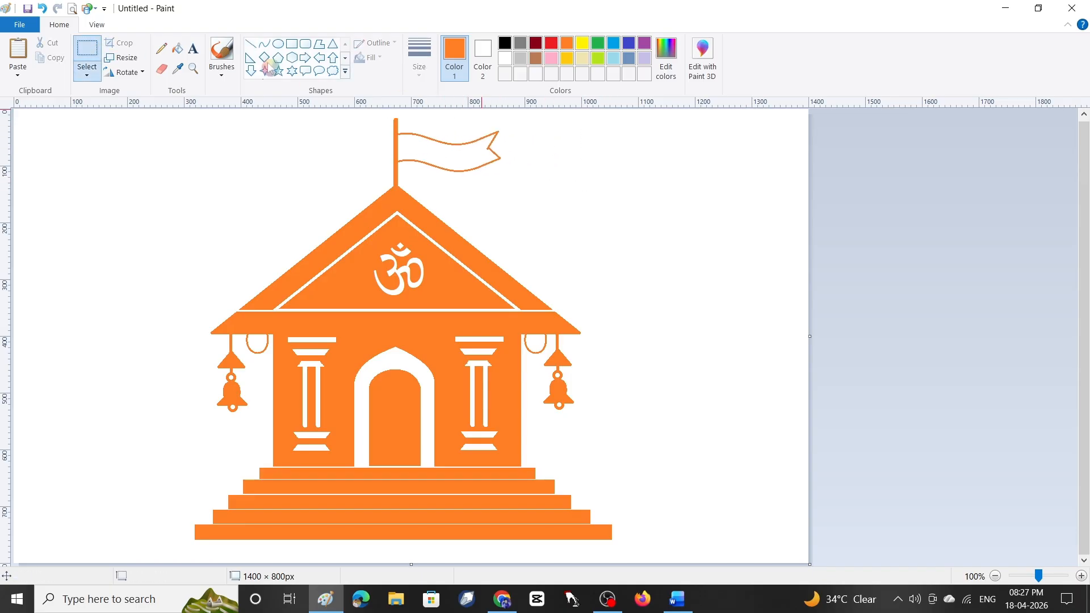
{"action": "left_click", "coordinate": [177, 49]}
{"action": "left_click", "coordinate": [455, 151]}
Step: Draw a solid orange circle of about 21 × 21 px on the flagpole just above the roof peak
{"action": "left_click", "coordinate": [278, 43]}
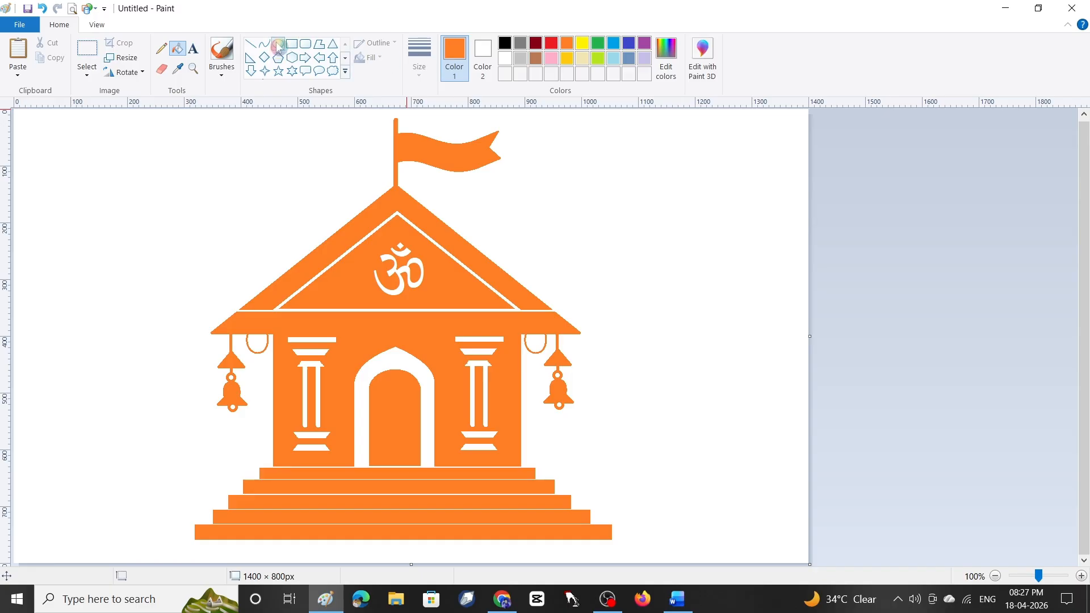
{"action": "left_click", "coordinate": [482, 57]}
{"action": "left_click", "coordinate": [569, 44]}
{"action": "left_click", "coordinate": [370, 57]}
{"action": "left_click", "coordinate": [390, 90]}
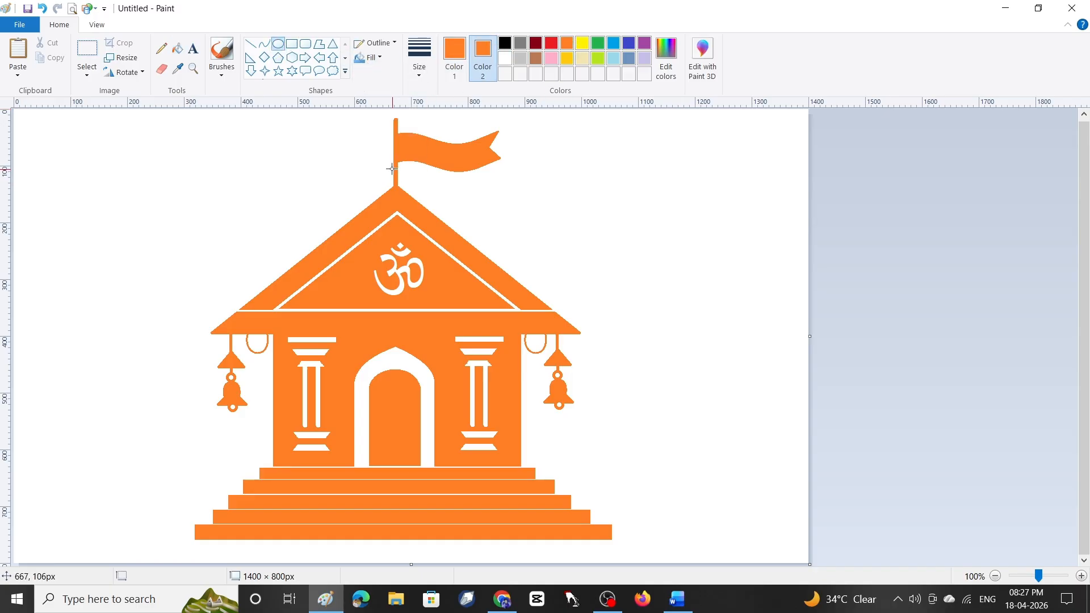
{"action": "left_click_drag", "start_coordinate": [388, 169], "coordinate": [410, 180]}
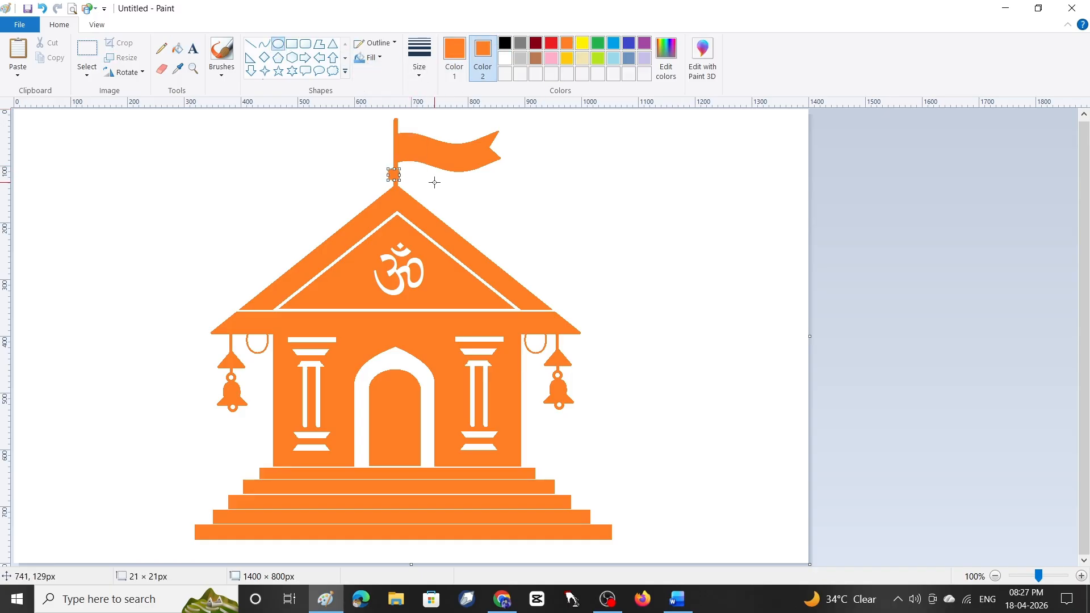
{"action": "left_click", "coordinate": [556, 212]}
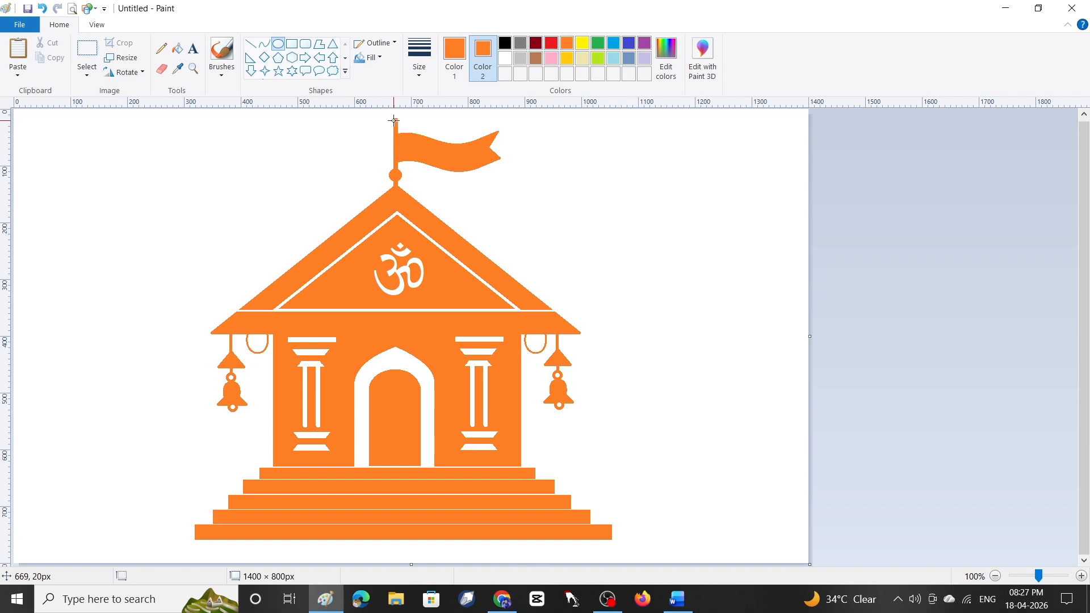
{"action": "left_click", "coordinate": [193, 69]}
{"action": "left_click", "coordinate": [414, 117]}
{"action": "left_click", "coordinate": [546, 123]}
{"action": "left_click", "coordinate": [367, 119]}
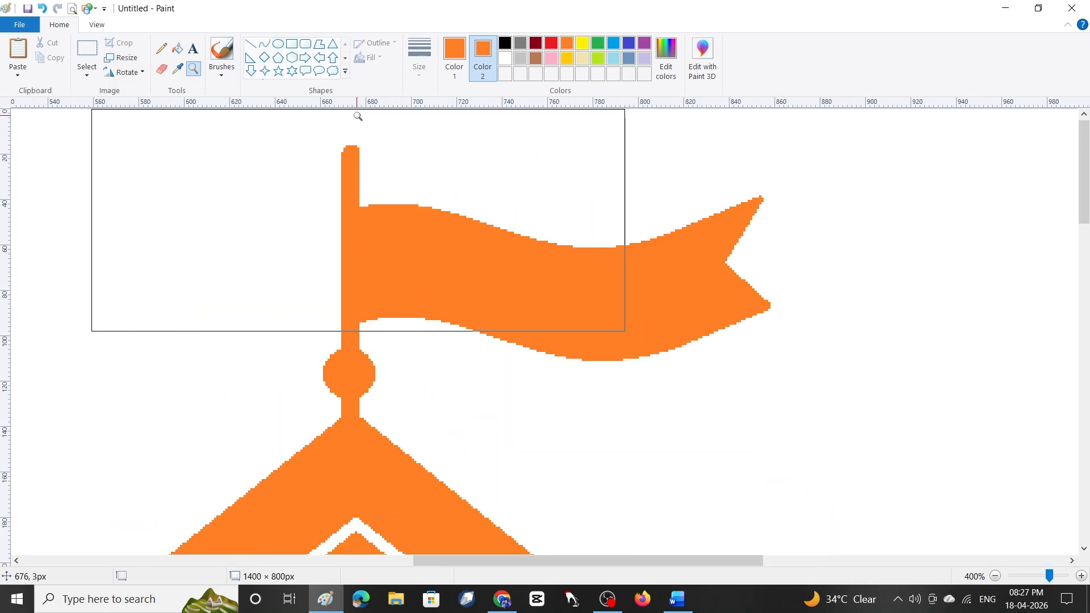
{"action": "left_click", "coordinate": [264, 44]}
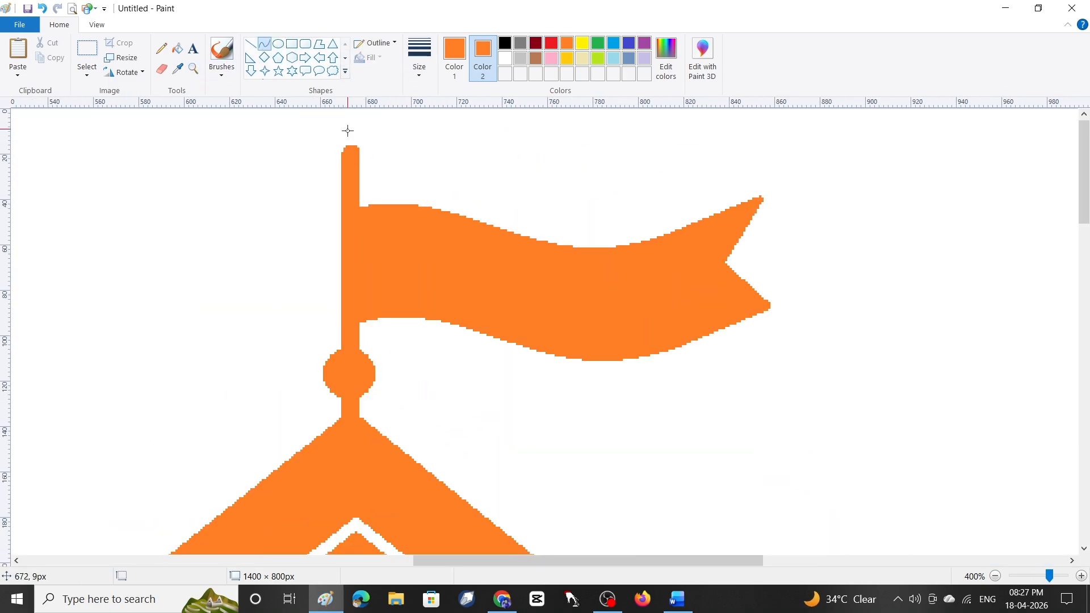
{"action": "mouse_move", "coordinate": [351, 125]}
{"action": "left_mouse_down"}
{"action": "mouse_move", "coordinate": [331, 149]}
{"action": "mouse_move", "coordinate": [371, 143]}
{"action": "left_mouse_up"}
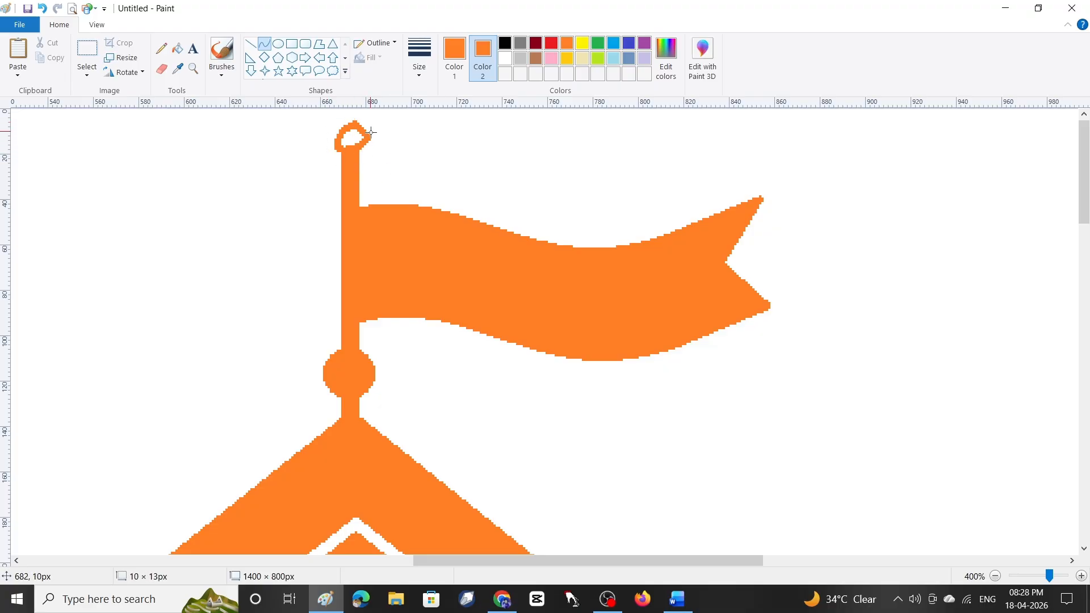
{"action": "left_click", "coordinate": [373, 152]}
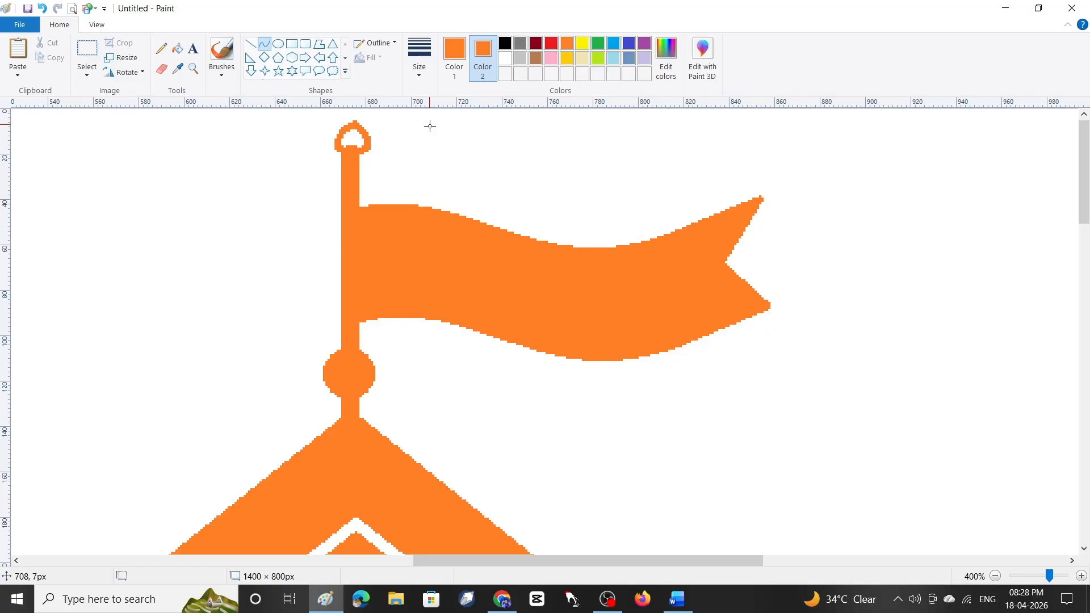
{"action": "left_click", "coordinate": [178, 48]}
{"action": "left_click", "coordinate": [353, 139]}
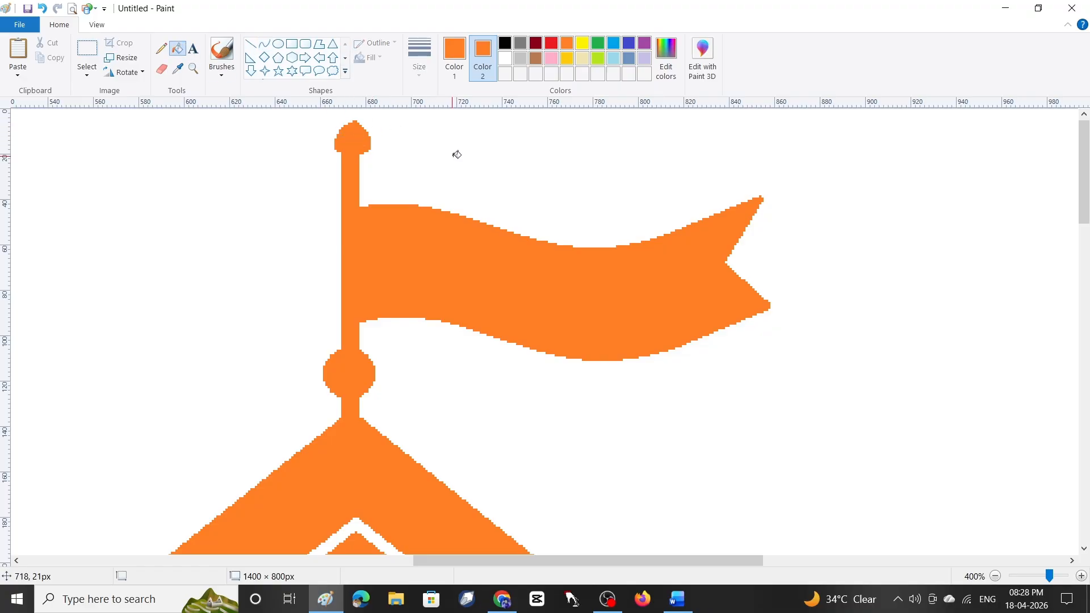
{"action": "key", "text": "ctrl+z"}
Step: Draw a small orange curve bulging left in the blank area beside the flagpole's top and copy it
{"action": "left_click", "coordinate": [264, 43]}
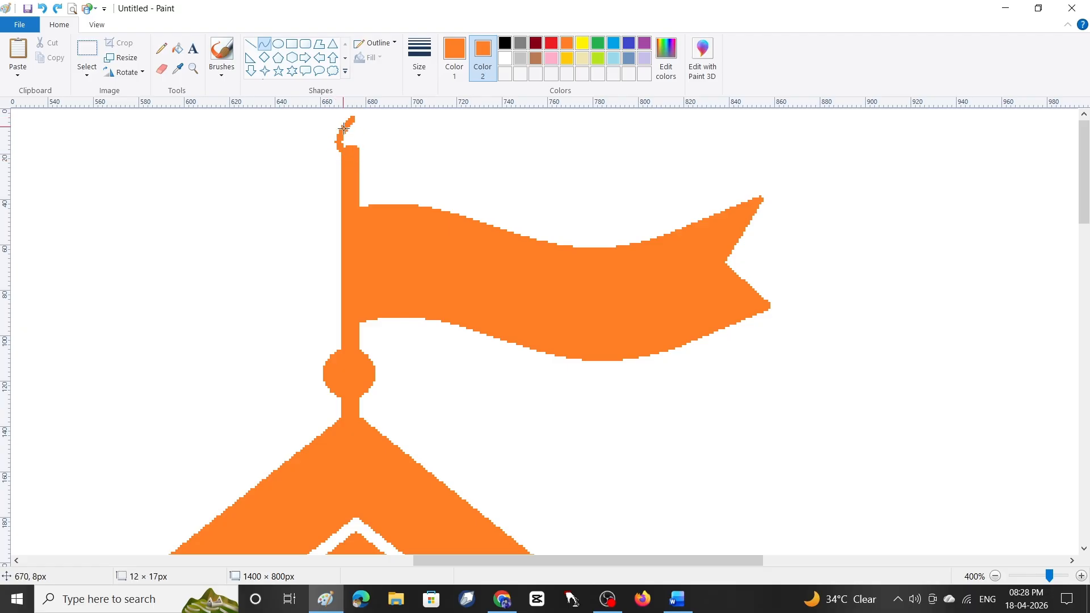
{"action": "left_click_drag", "start_coordinate": [335, 137], "coordinate": [273, 157]}
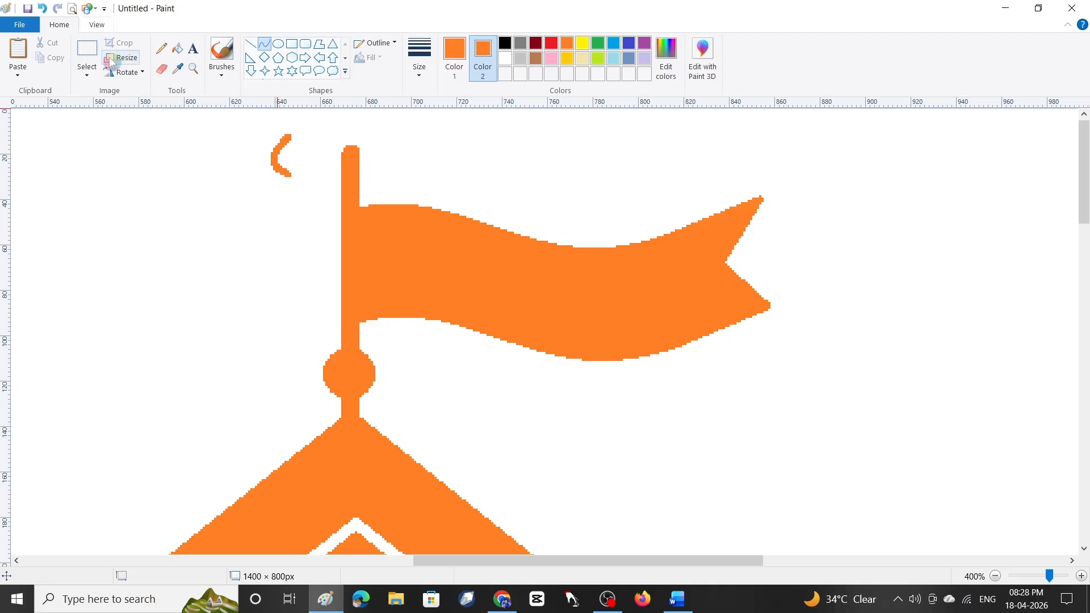
{"action": "left_click", "coordinate": [87, 57]}
{"action": "left_click_drag", "start_coordinate": [255, 121], "coordinate": [305, 184]}
{"action": "key", "text": "ctrl+c"}
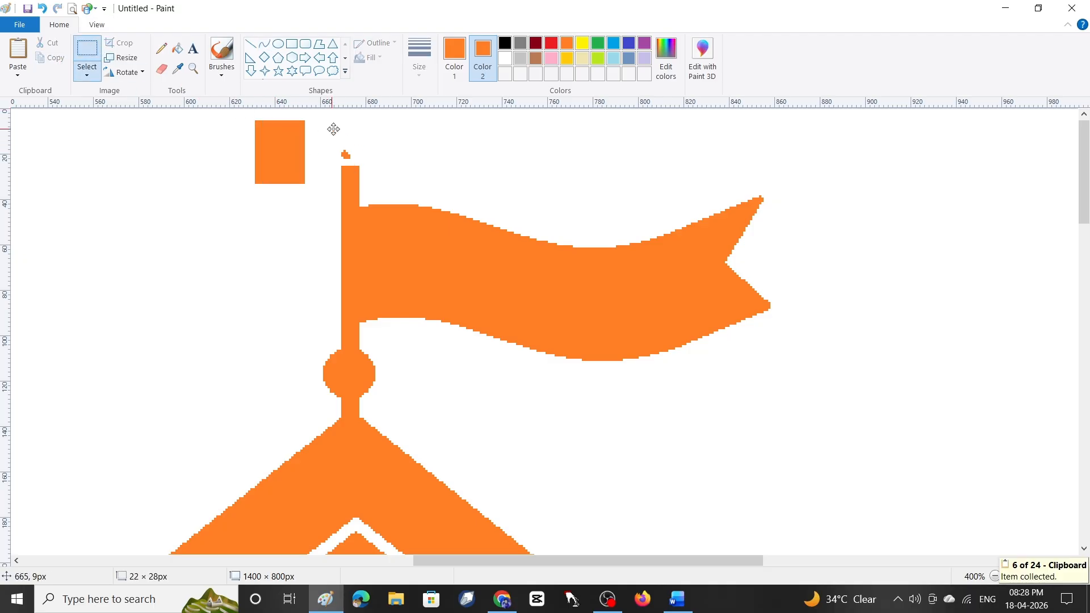
Step: Set Color 2 to white and move the small curve onto the left side of the flagpole's top
{"action": "left_click", "coordinate": [335, 127]}
{"action": "left_click", "coordinate": [502, 61]}
{"action": "left_click_drag", "start_coordinate": [250, 130], "coordinate": [313, 188]}
{"action": "left_click_drag", "start_coordinate": [281, 156], "coordinate": [342, 135]}
Step: Paste the curve flipped horizontally to close a teardrop tip on the flagpole, and fill the tip with orange
{"action": "key", "text": "ctrl+v"}
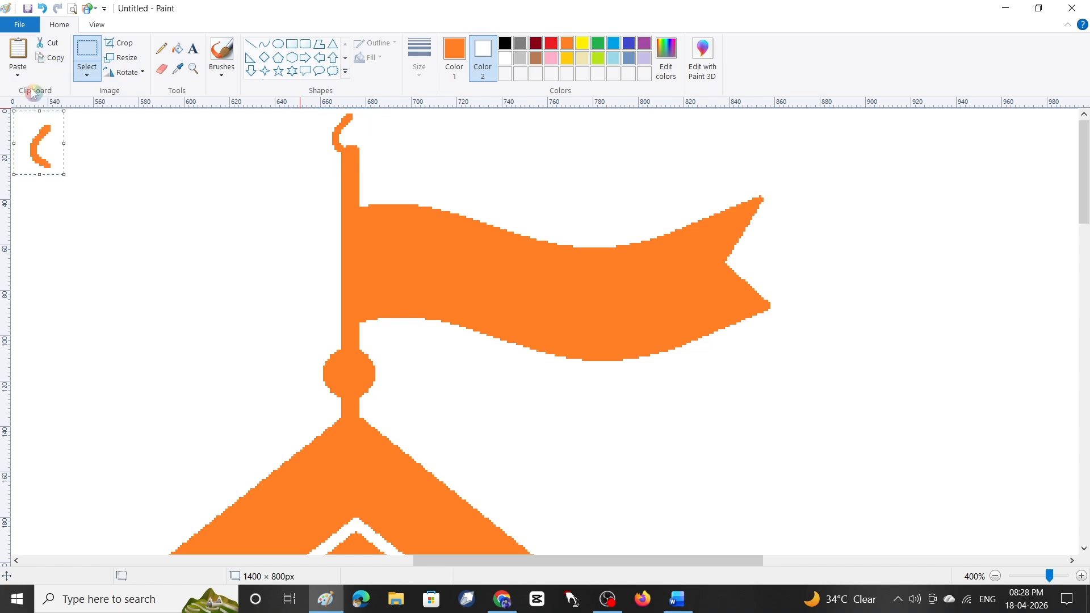
{"action": "left_click", "coordinate": [123, 73]}
{"action": "left_click", "coordinate": [149, 150]}
{"action": "left_click_drag", "start_coordinate": [54, 145], "coordinate": [366, 130]}
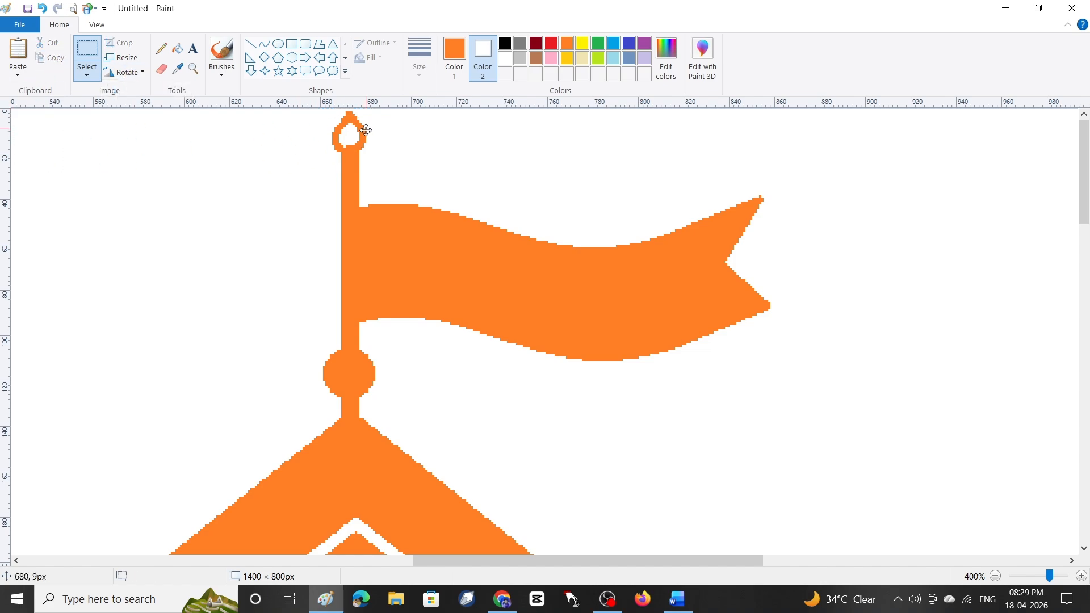
{"action": "left_click", "coordinate": [178, 48]}
{"action": "left_click", "coordinate": [350, 135]}
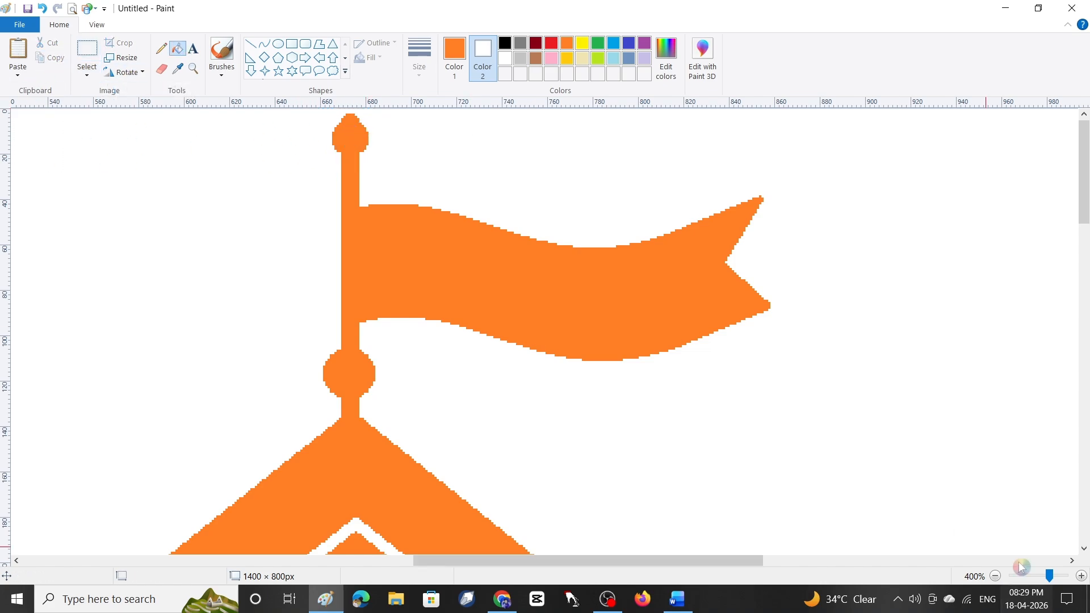
Step: Move the teardrop tip off the flagpole into the blank area to the left of the pole
{"action": "left_click", "coordinate": [997, 577]}
{"action": "left_click", "coordinate": [997, 576]}
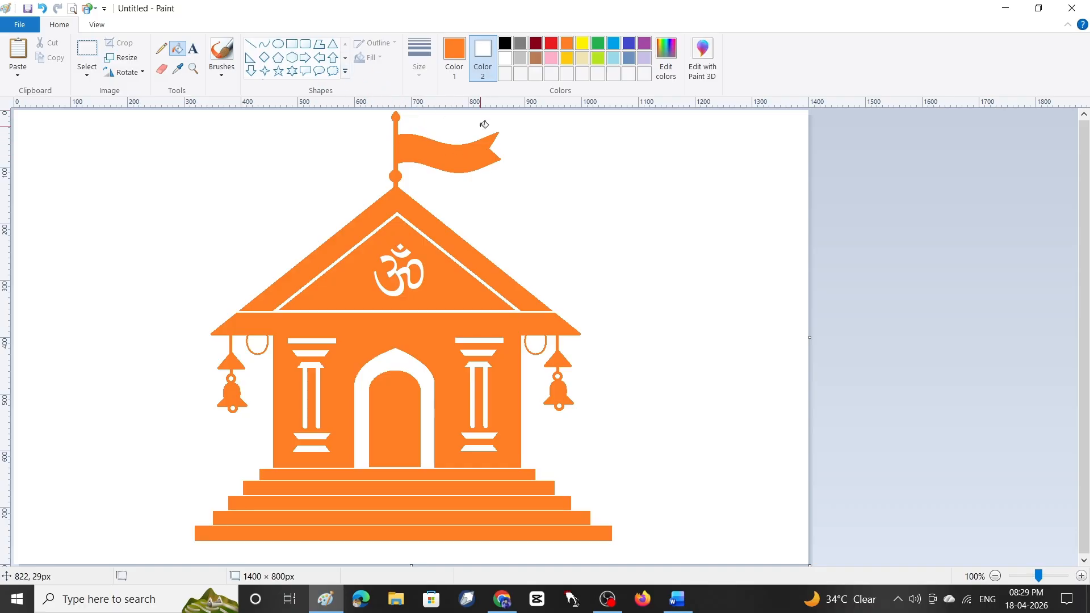
{"action": "left_click", "coordinate": [87, 54]}
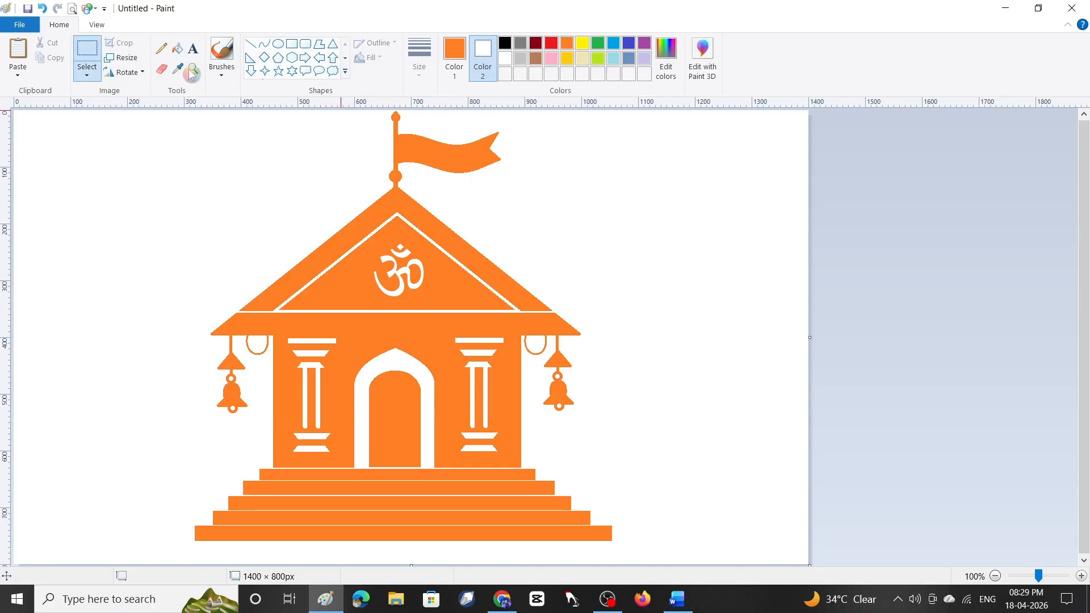
{"action": "mouse_move", "coordinate": [414, 124]}
{"action": "left_mouse_down"}
{"action": "mouse_move", "coordinate": [378, 106]}
{"action": "mouse_move", "coordinate": [375, 117]}
{"action": "mouse_move", "coordinate": [319, 128]}
{"action": "mouse_move", "coordinate": [320, 147]}
{"action": "left_mouse_up"}
{"action": "left_click", "coordinate": [636, 181]}
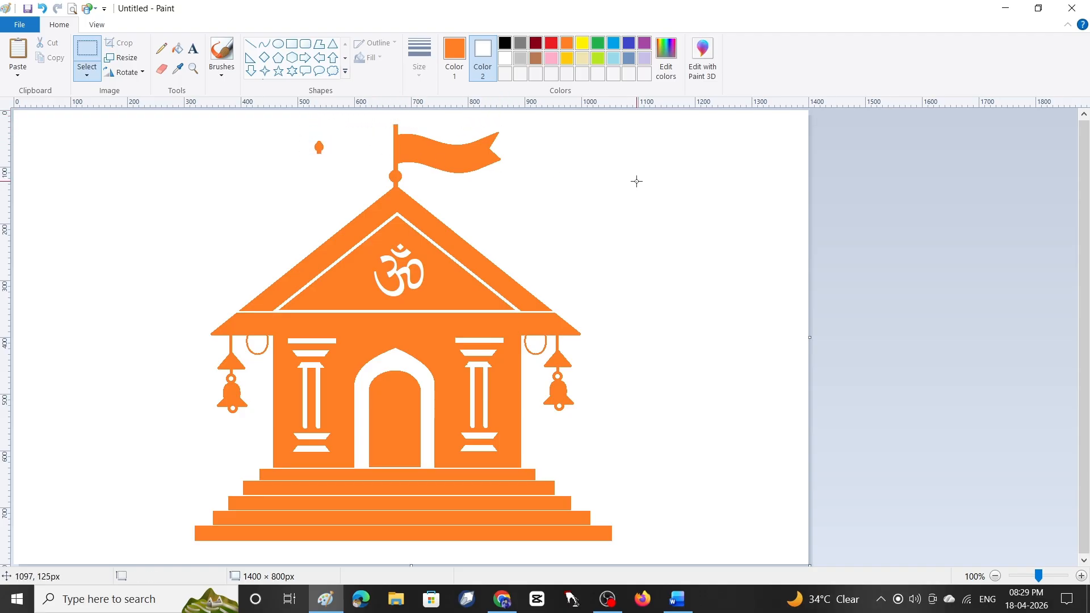
Step: Extend the flag upward with a wavy orange curve about 188 px wide above its upper edge, close the end and fill the gap orange
{"action": "left_click", "coordinate": [265, 44]}
{"action": "left_click_drag", "start_coordinate": [396, 125], "coordinate": [497, 126]}
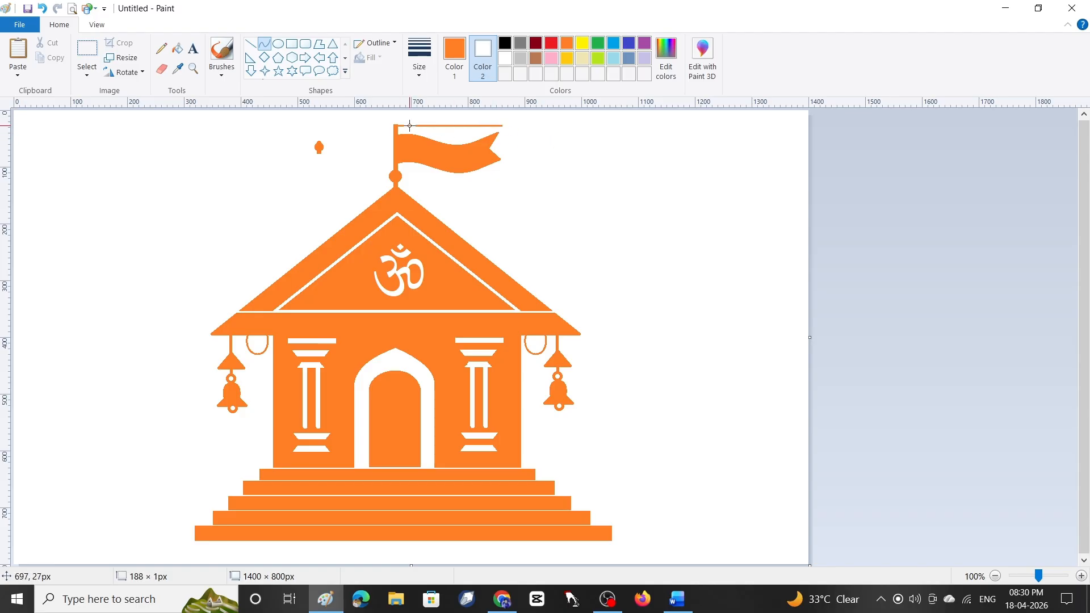
{"action": "mouse_move", "coordinate": [415, 124]}
{"action": "left_mouse_down"}
{"action": "mouse_move", "coordinate": [421, 138]}
{"action": "mouse_move", "coordinate": [454, 124]}
{"action": "mouse_move", "coordinate": [458, 140]}
{"action": "mouse_move", "coordinate": [439, 147]}
{"action": "left_mouse_up"}
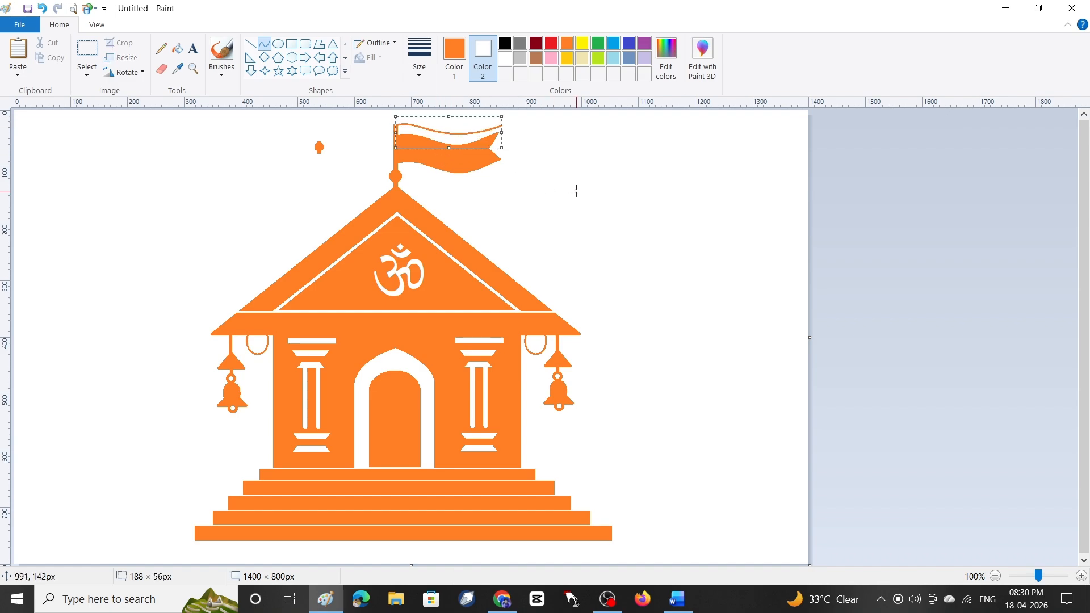
{"action": "left_click", "coordinate": [251, 44]}
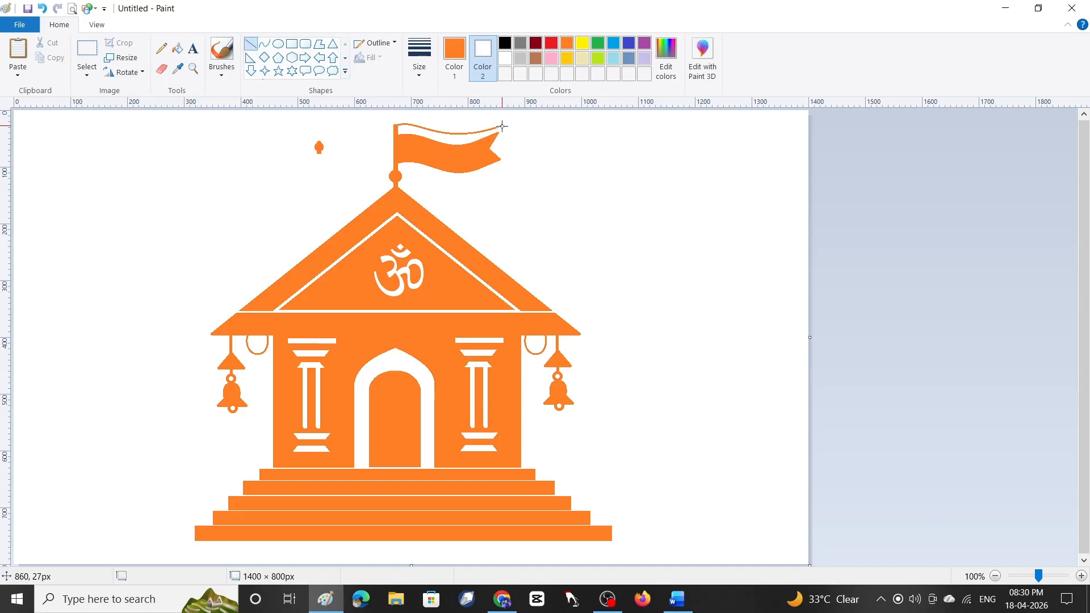
{"action": "left_click", "coordinate": [178, 48]}
{"action": "left_click", "coordinate": [467, 133]}
{"action": "left_click", "coordinate": [87, 50]}
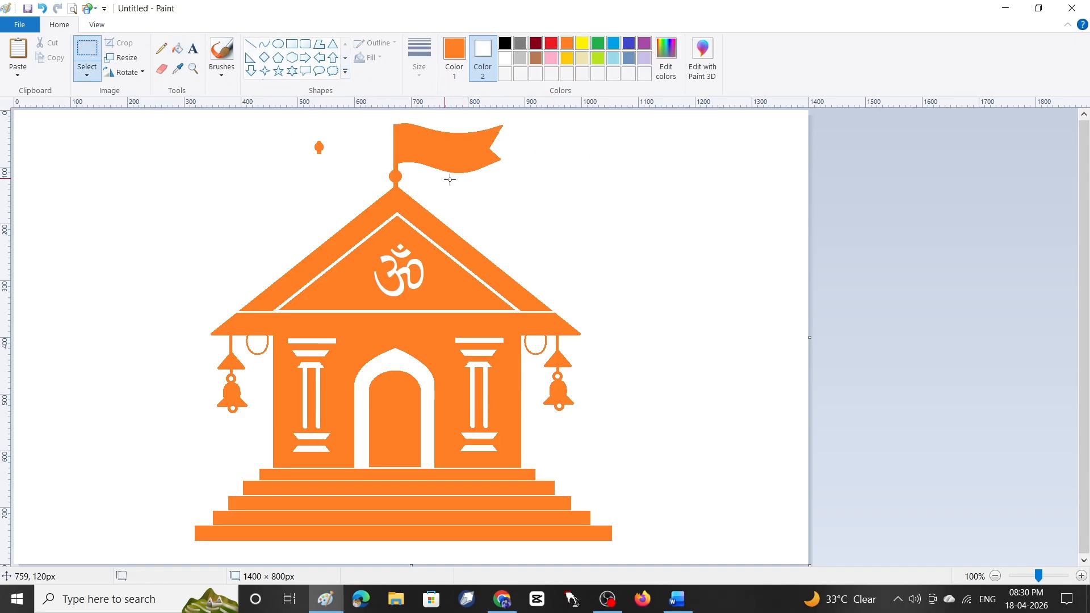
Step: Extend the flag downward with a wavy curve about 195 px wide below its lower edge, close the end and fill the gap orange
{"action": "left_click", "coordinate": [265, 44]}
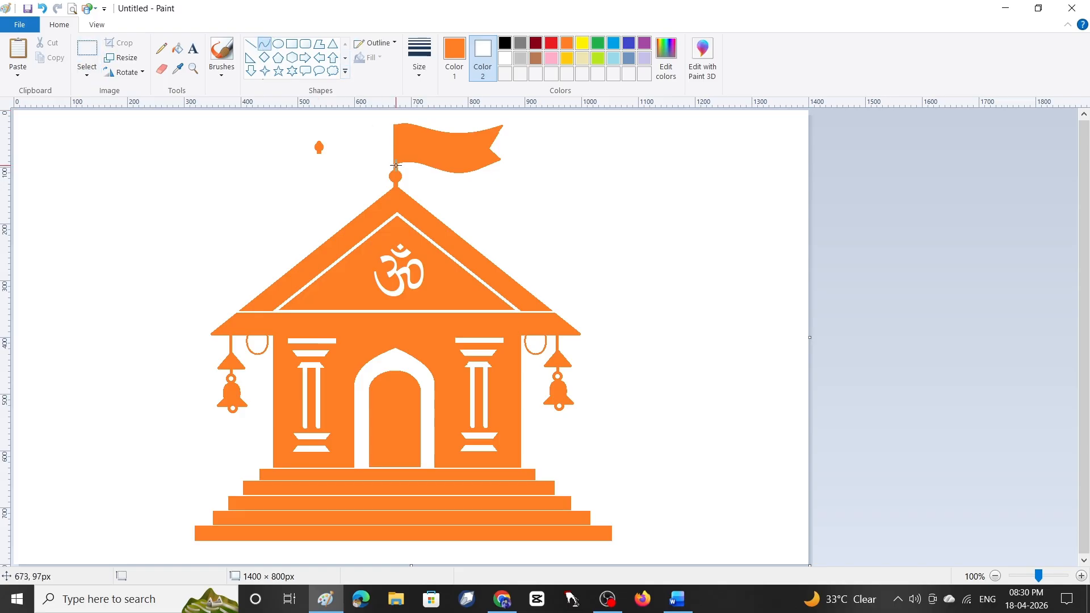
{"action": "left_click_drag", "start_coordinate": [428, 170], "coordinate": [500, 161]}
{"action": "left_click_drag", "start_coordinate": [409, 158], "coordinate": [449, 189]}
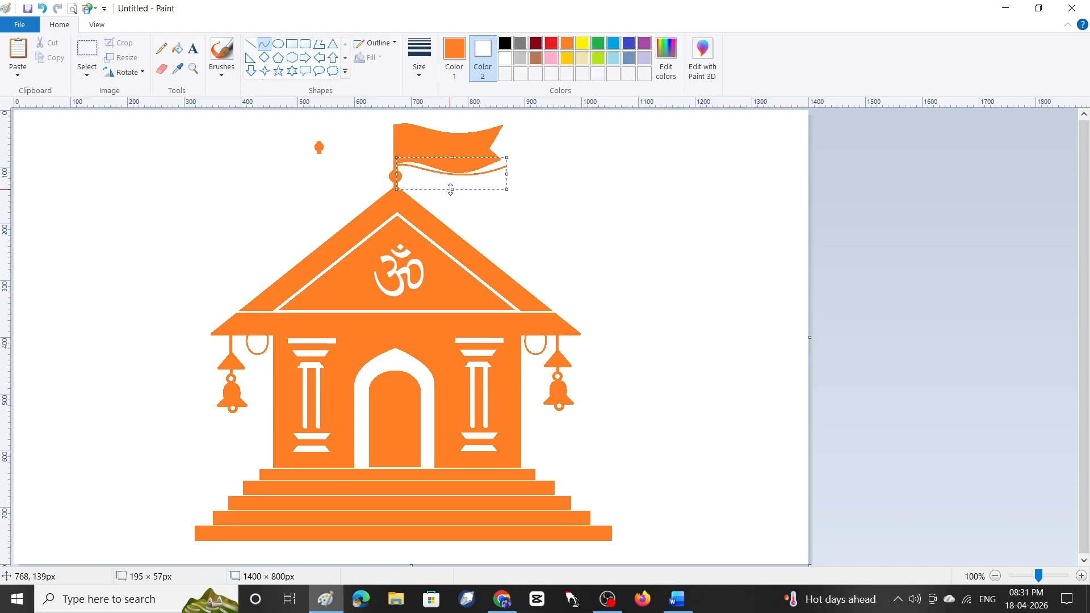
{"action": "left_click", "coordinate": [250, 43]}
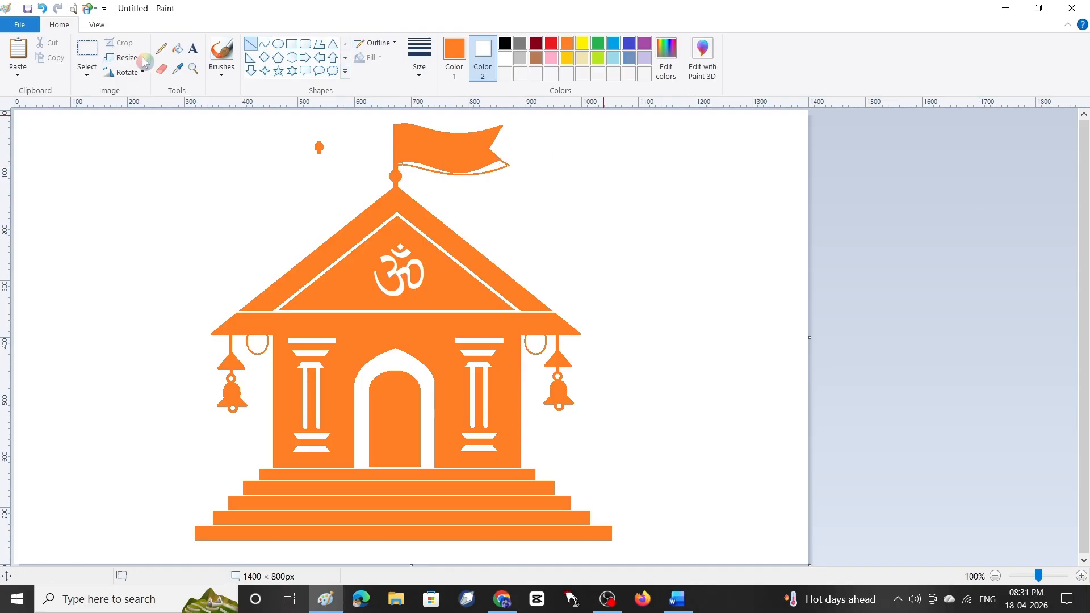
{"action": "left_click", "coordinate": [178, 49]}
{"action": "left_click", "coordinate": [449, 169]}
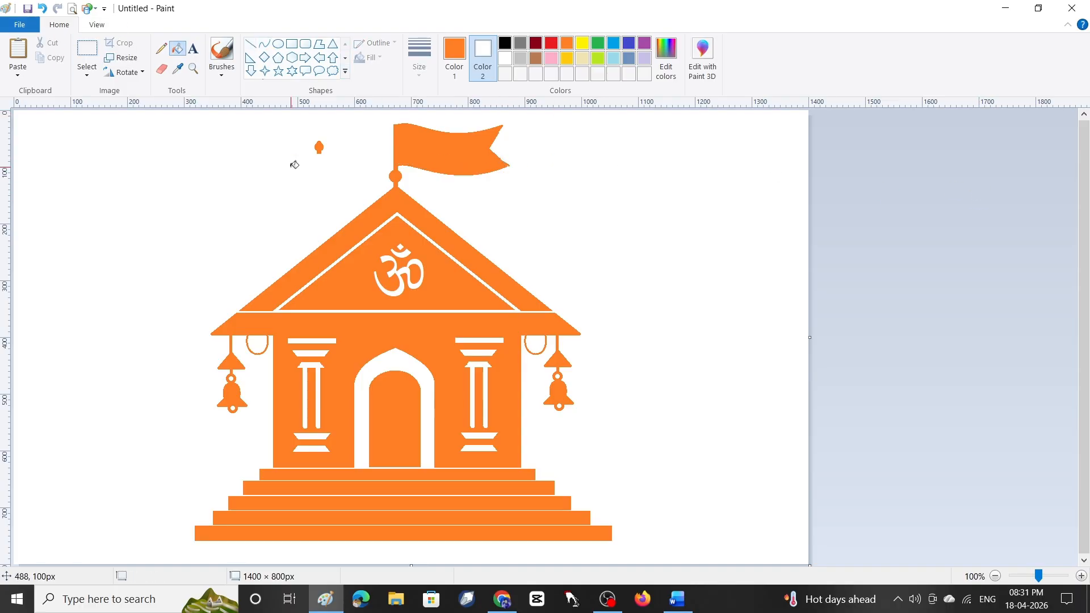
Step: Move the small teardrop tip from the blank area onto the top of the flagpole
{"action": "left_click", "coordinate": [87, 54]}
{"action": "left_click_drag", "start_coordinate": [295, 131], "coordinate": [393, 120]}
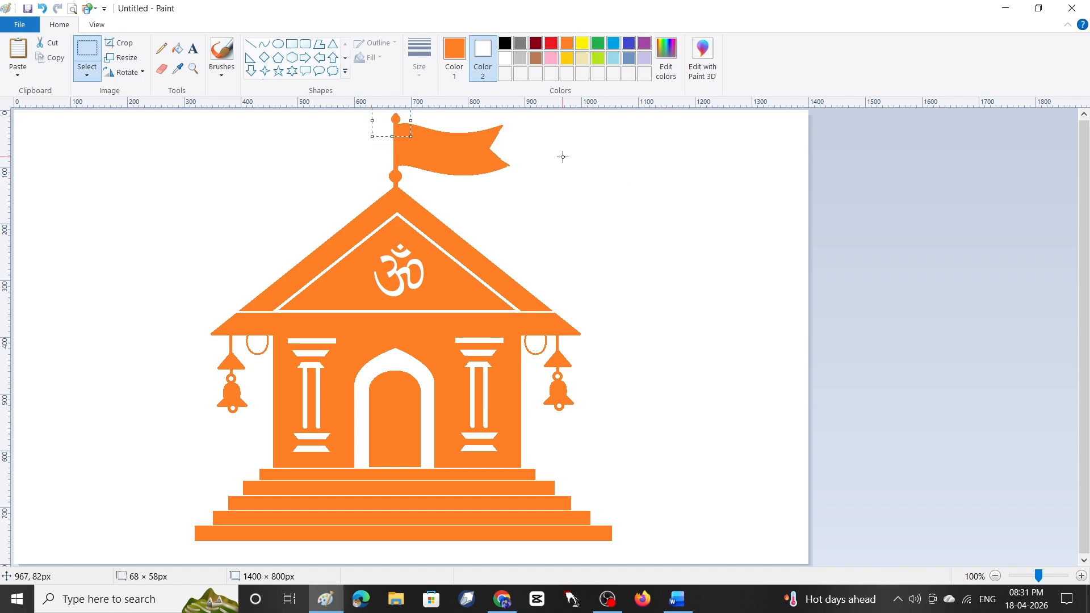
{"action": "left_click", "coordinate": [958, 240]}
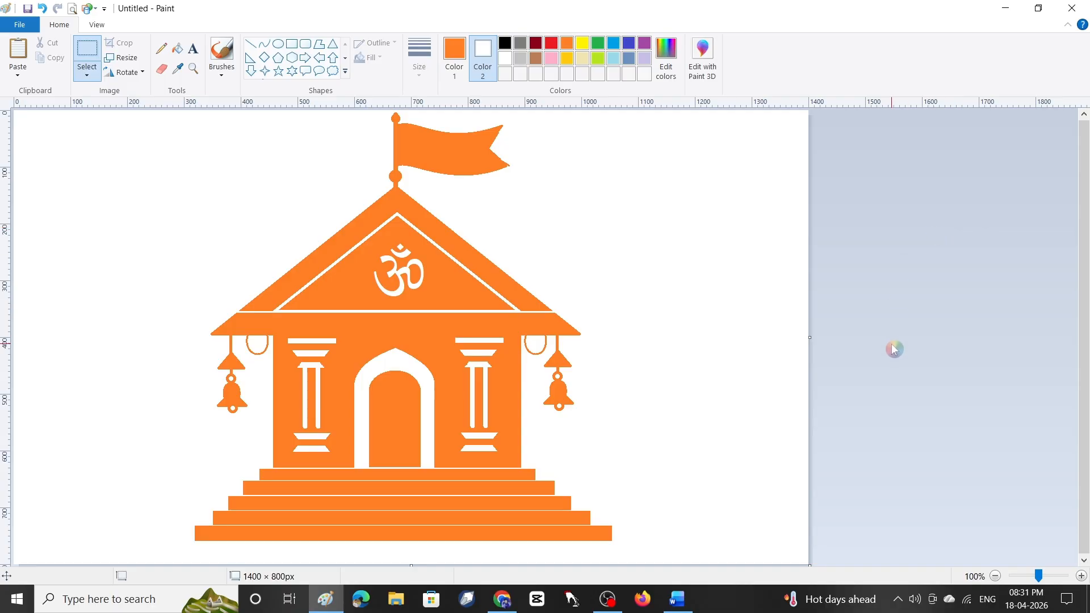
Step: Add the text "PTR KNOWLEDGE" in Arial size 18 near the canvas's upper-left corner
{"action": "left_click", "coordinate": [193, 49]}
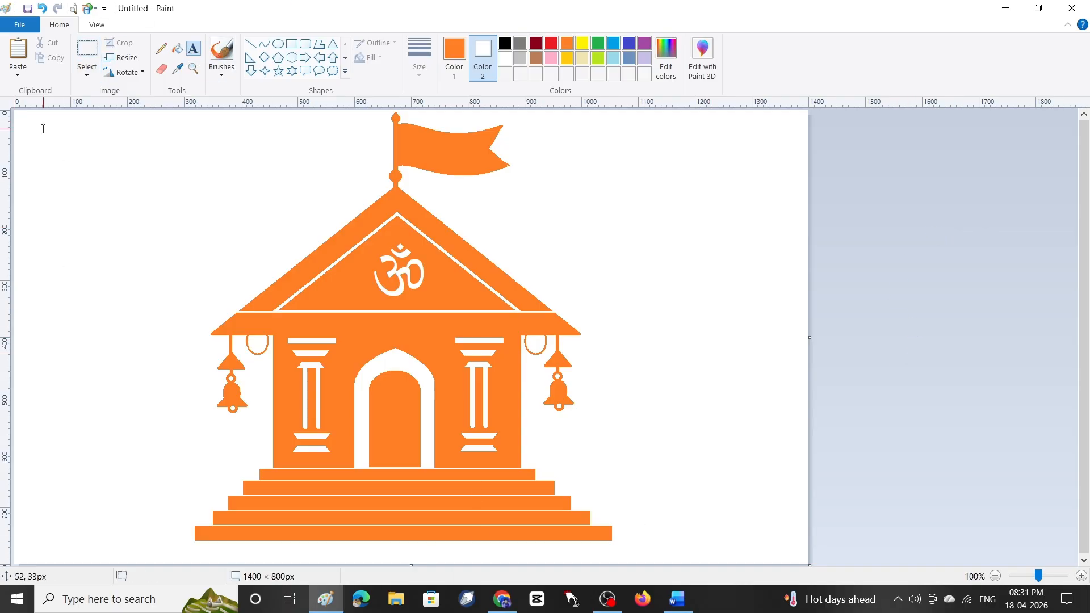
{"action": "left_click", "coordinate": [44, 111]}
{"action": "left_click", "coordinate": [95, 68]}
{"action": "left_click", "coordinate": [88, 165]}
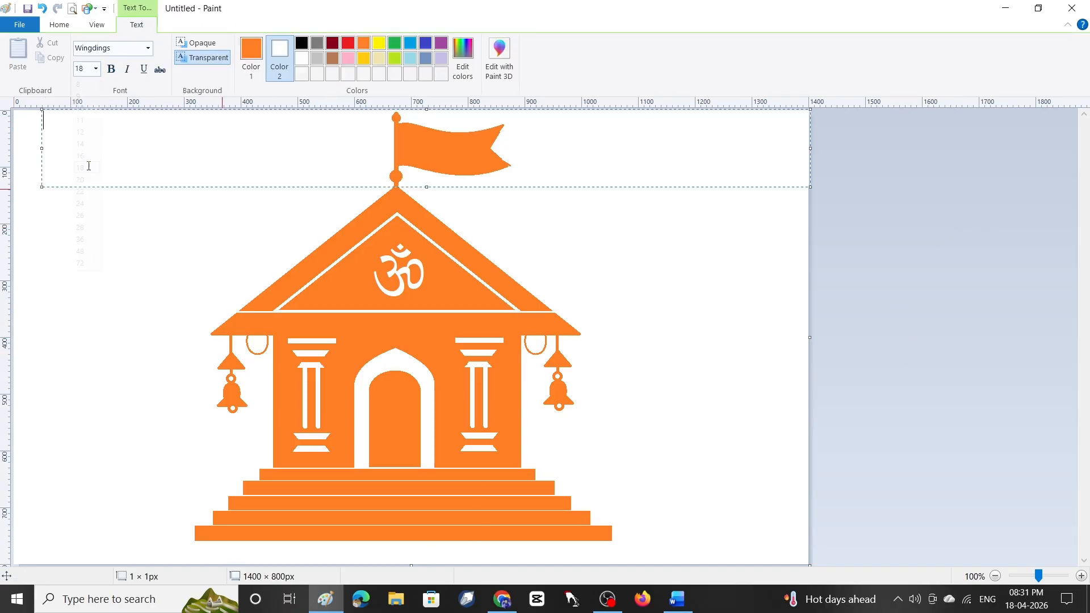
{"action": "key", "text": "BackSpace"}
{"action": "left_click", "coordinate": [148, 50]}
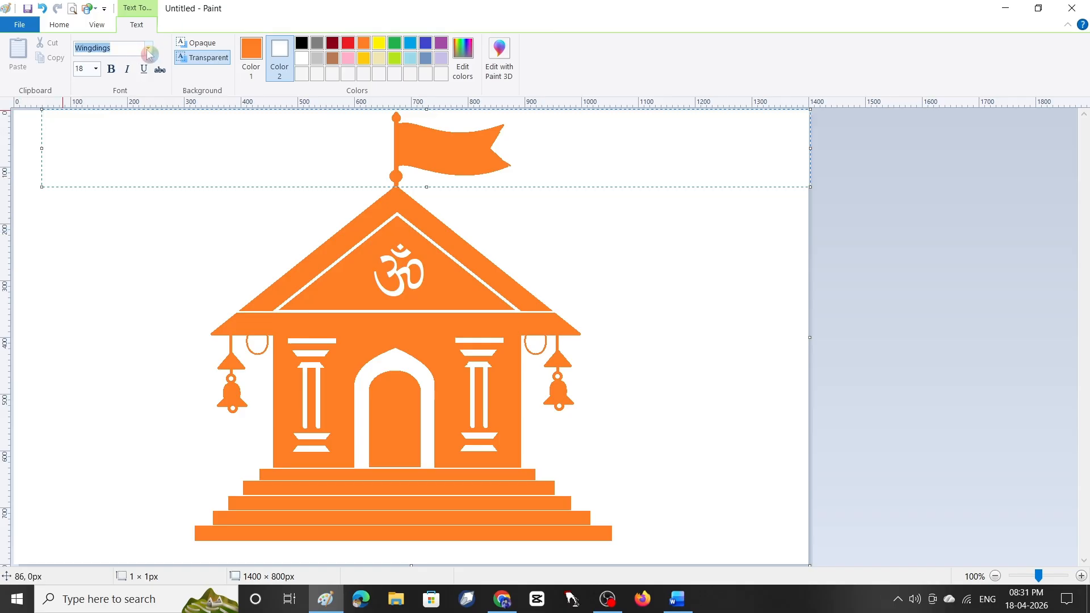
{"action": "type", "text": "Arial"}
{"action": "key", "text": "Return"}
{"action": "type", "text": "pt"}
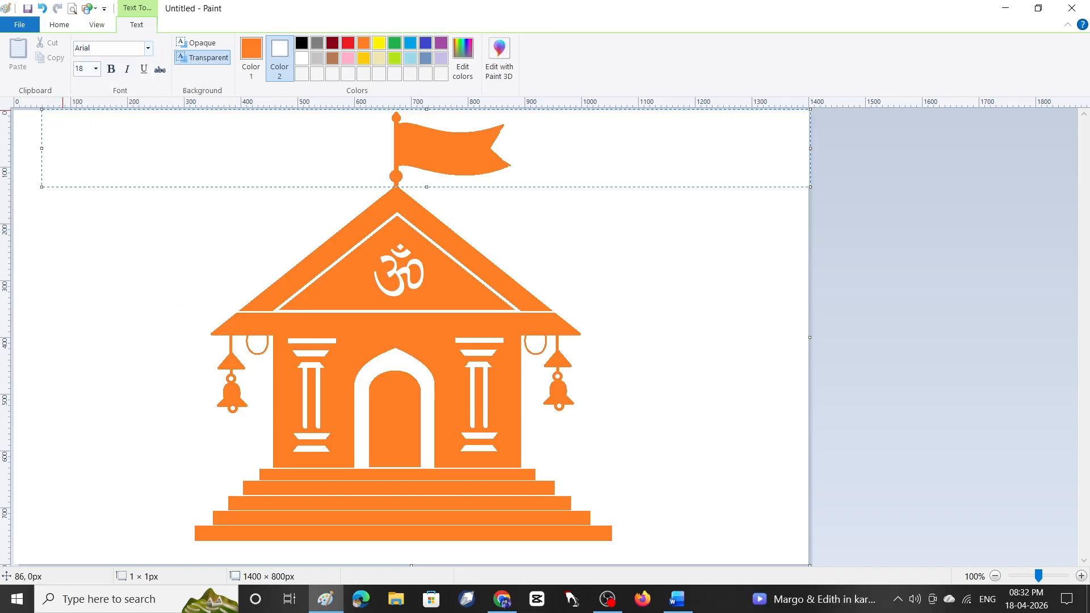
{"action": "type", "text": "R KNOWLEDGE"}
{"action": "scroll", "coordinate": [148, 50], "scroll_direction": "up", "scroll_amount": 1}
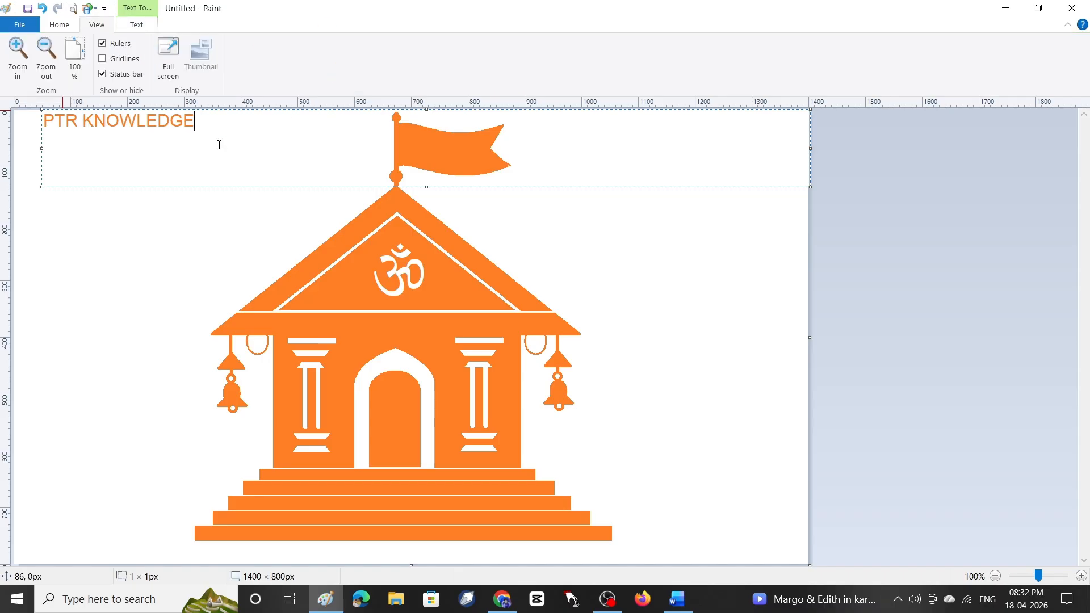
Step: Format the "PTR KNOWLEDGE" text as bold red and shift its text box into the canvas's upper-left corner
{"action": "left_click_drag", "start_coordinate": [219, 142], "coordinate": [20, 91]}
{"action": "left_click", "coordinate": [60, 26]}
{"action": "left_click", "coordinate": [454, 54]}
{"action": "left_click", "coordinate": [552, 43]}
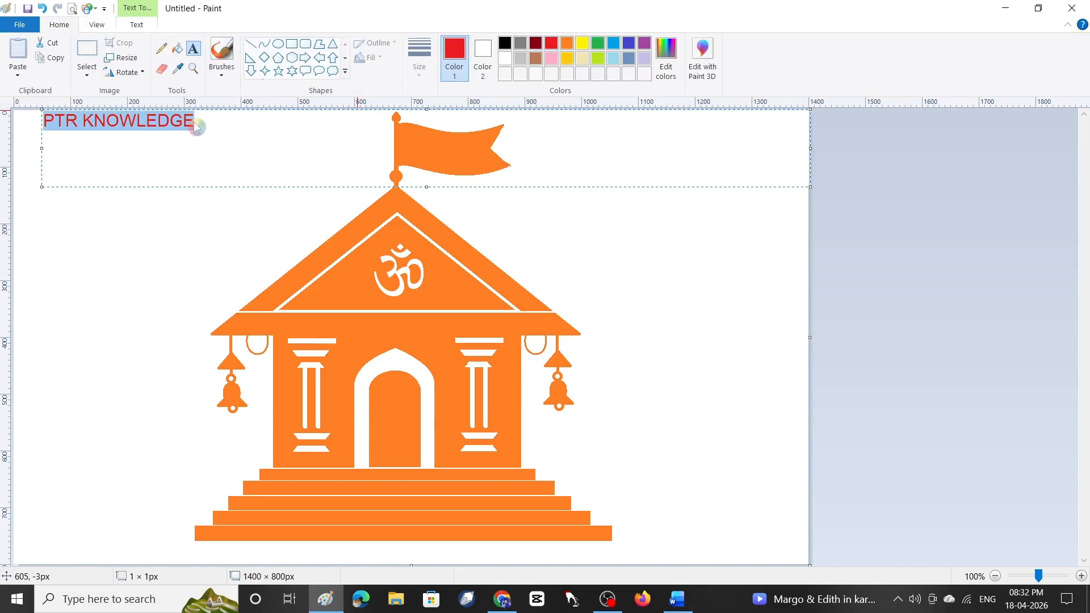
{"action": "left_click", "coordinate": [112, 69]}
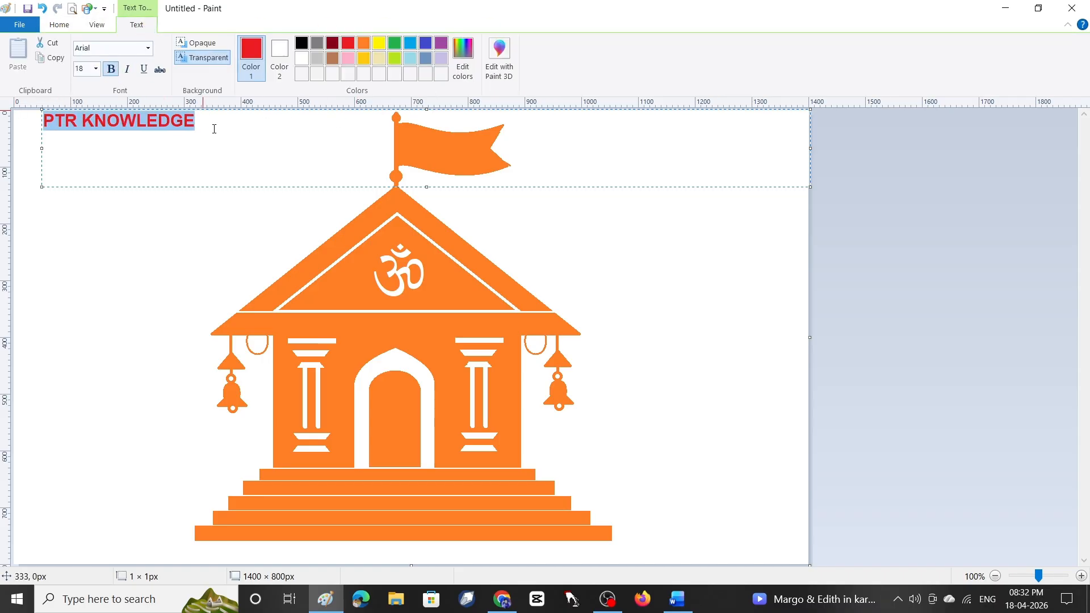
{"action": "left_click_drag", "start_coordinate": [43, 134], "coordinate": [18, 136]}
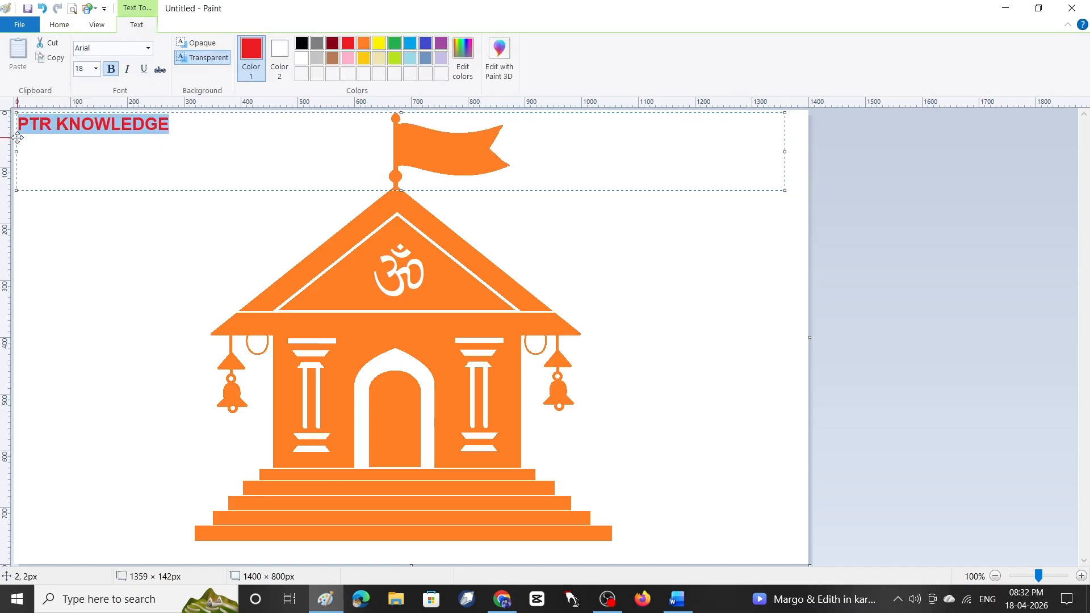